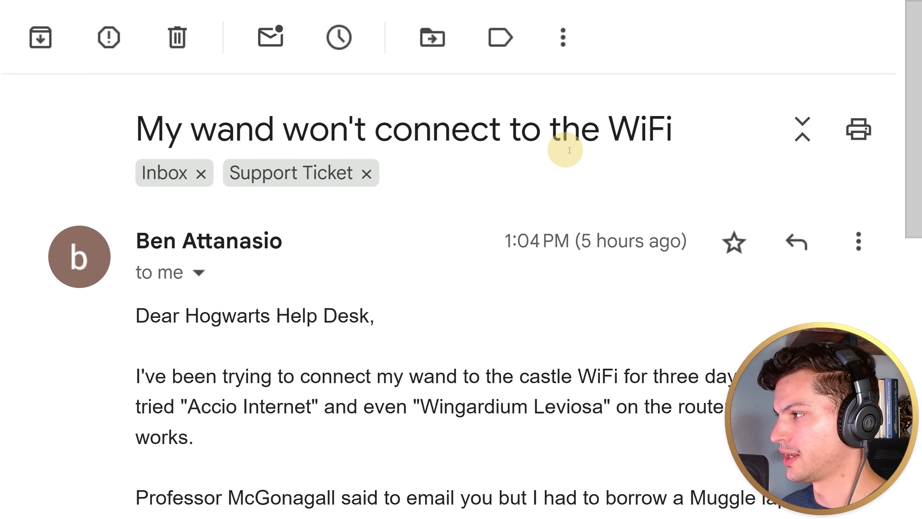
Step: Read the "My wand won't connect to the WiFi" support email thread and look through the inbox list
scroll(450, 213, "down", 3)
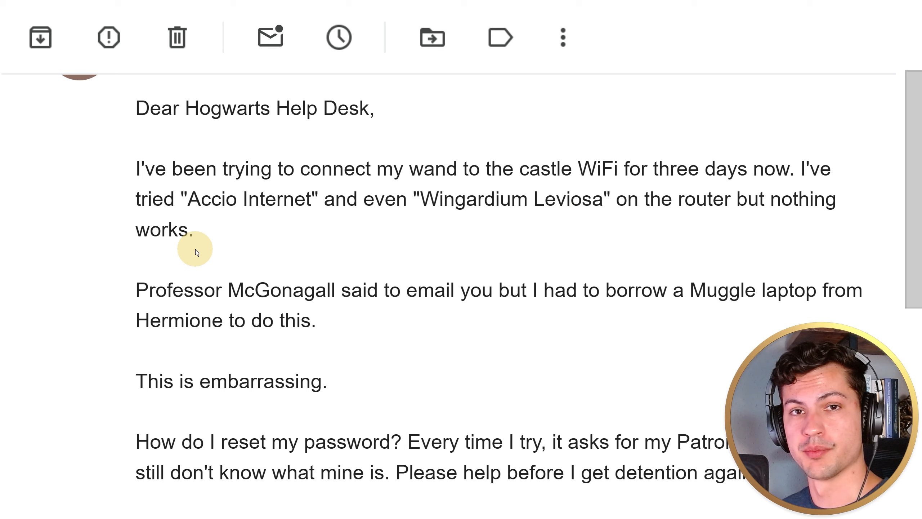
triple_click(425, 301)
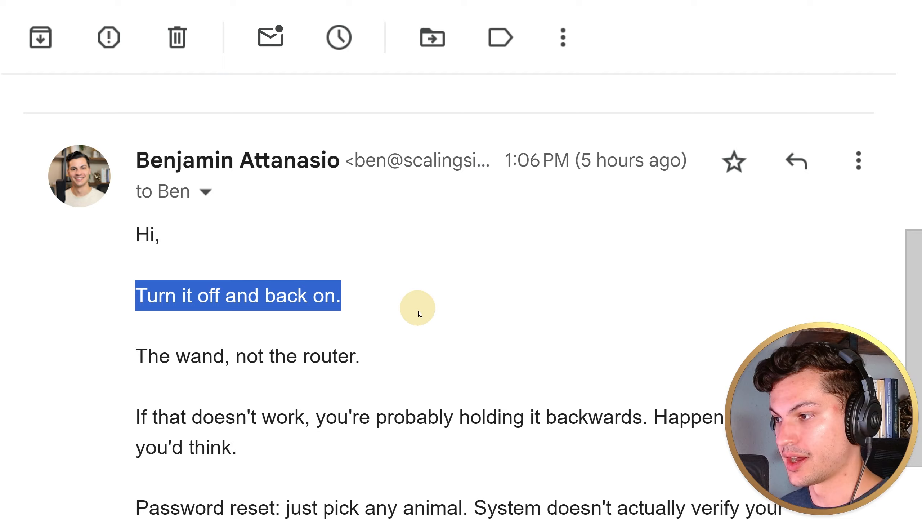
left_click(419, 311)
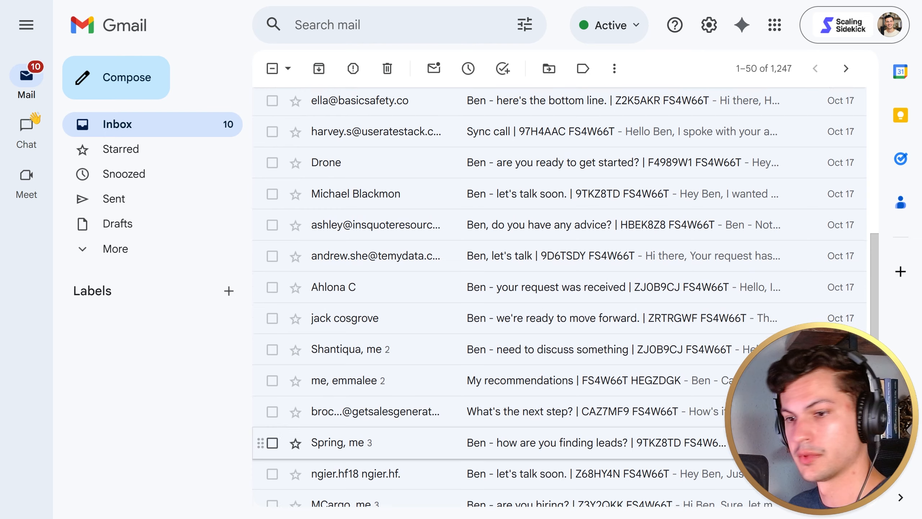
scroll(558, 290, "down", 3)
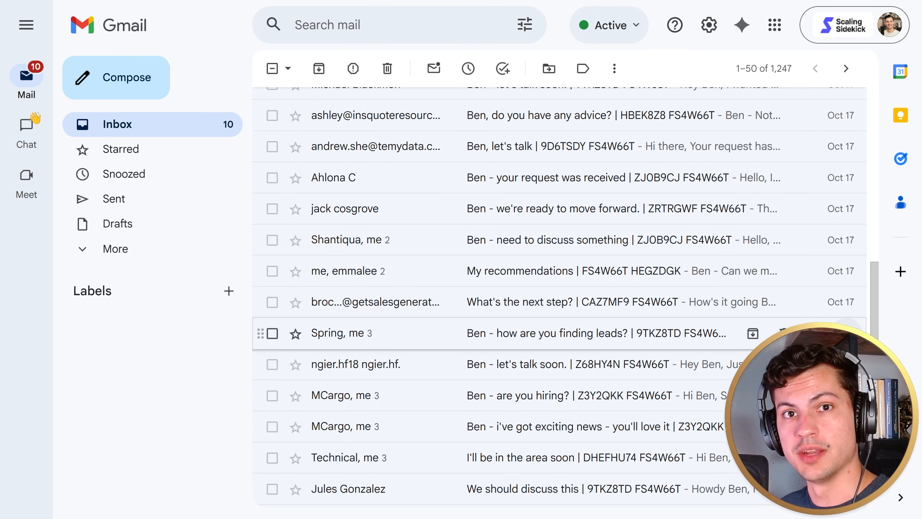
scroll(559, 291, "down", 6)
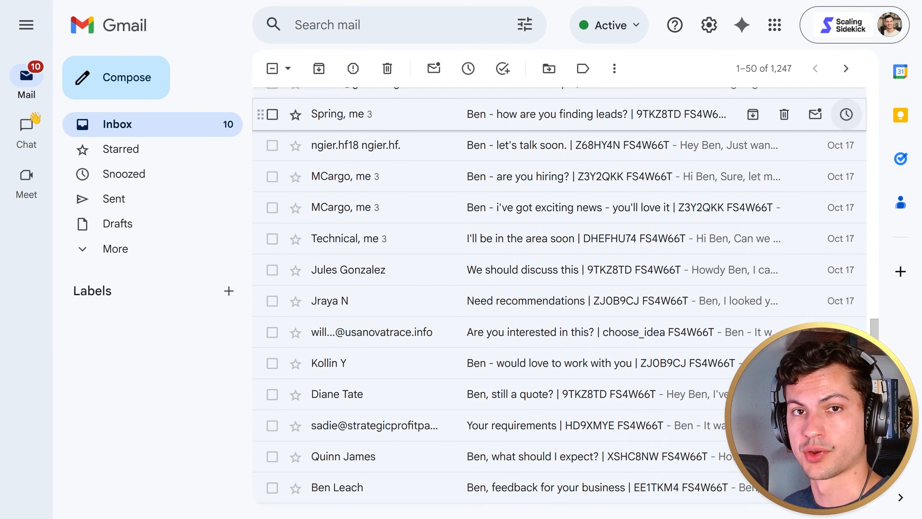
scroll(559, 291, "down", 5)
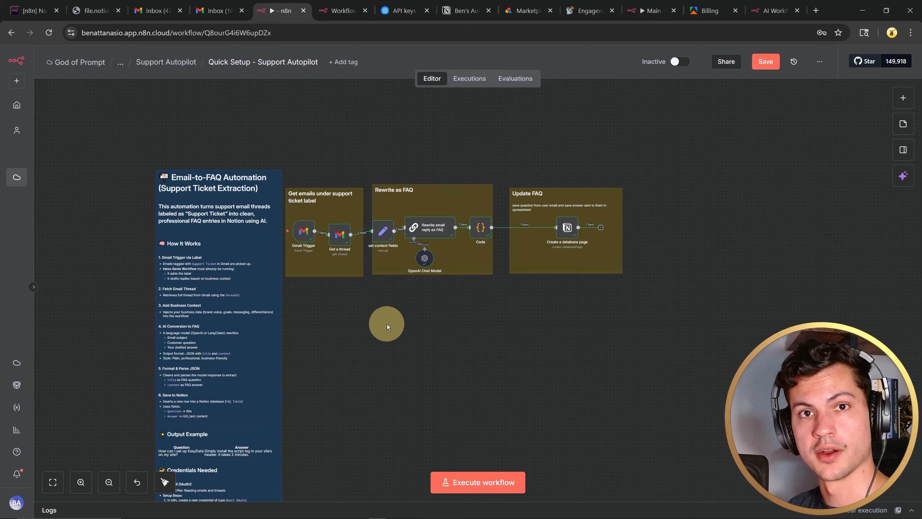
Step: Examine the node sequence from Gmail Trigger to Notion page in the Quick Setup - Support Autopilot workflow
scroll(356, 290, "up", 5)
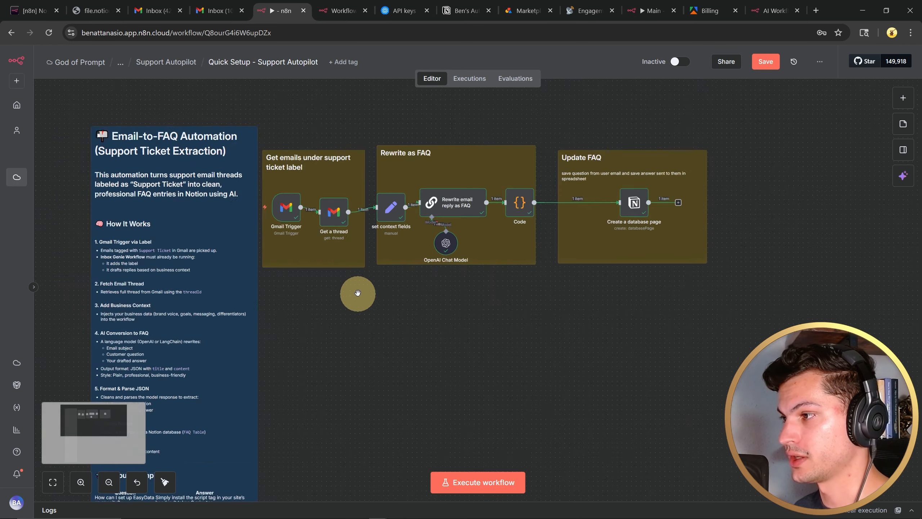
scroll(327, 285, "up", 3)
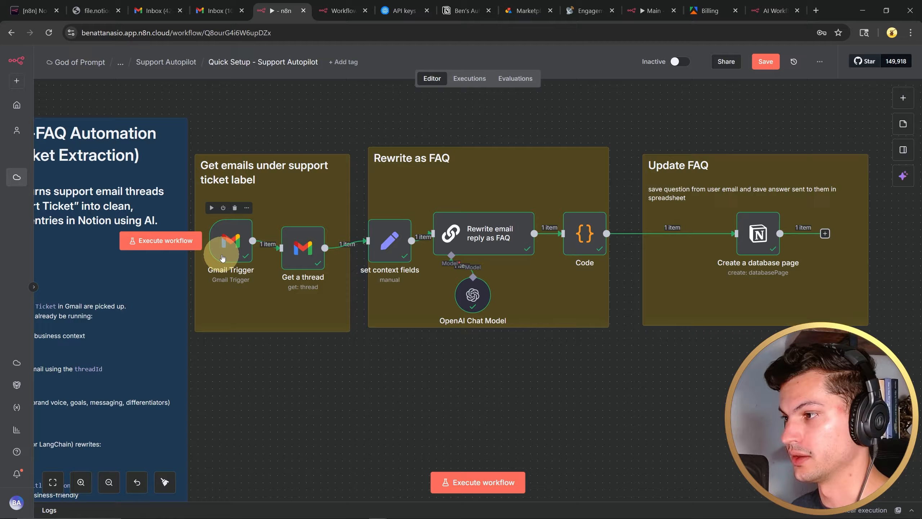
scroll(441, 350, "down", 2)
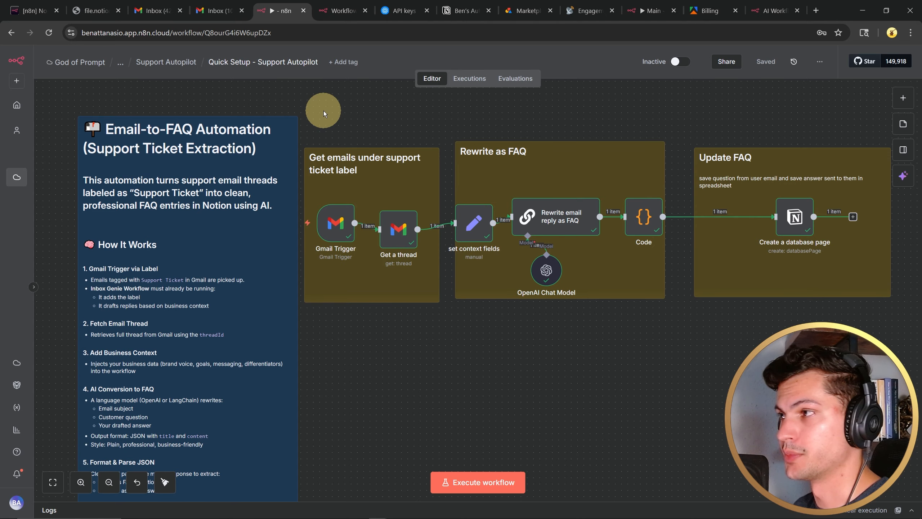
Step: Open the empty Build from Scratch - Support Autopilot workflow
left_click(17, 81)
mouse_move(56, 106)
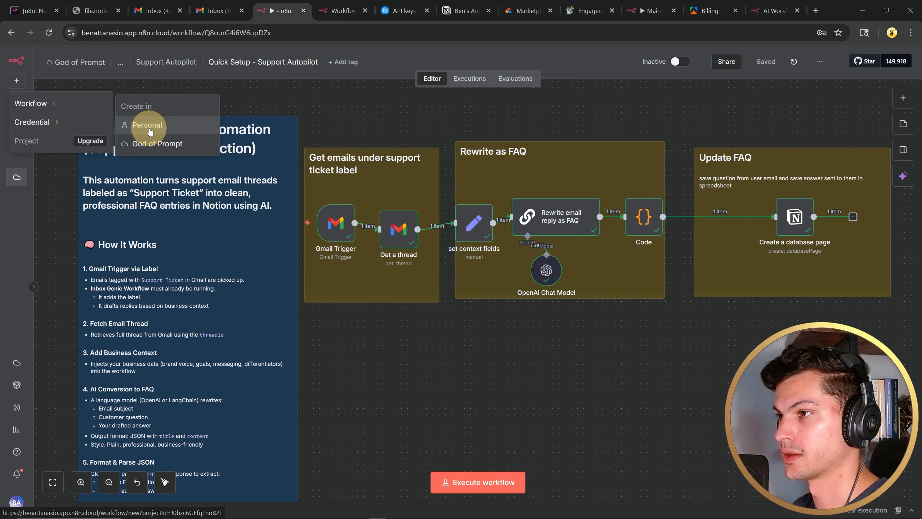
left_click(354, 10)
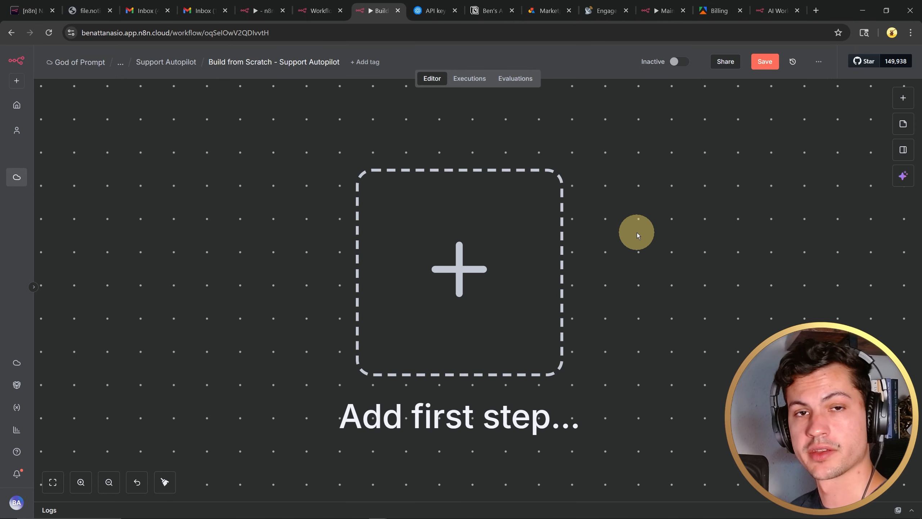
Step: Add a Gmail "On message received" trigger as the first node of the workflow
left_click(472, 251)
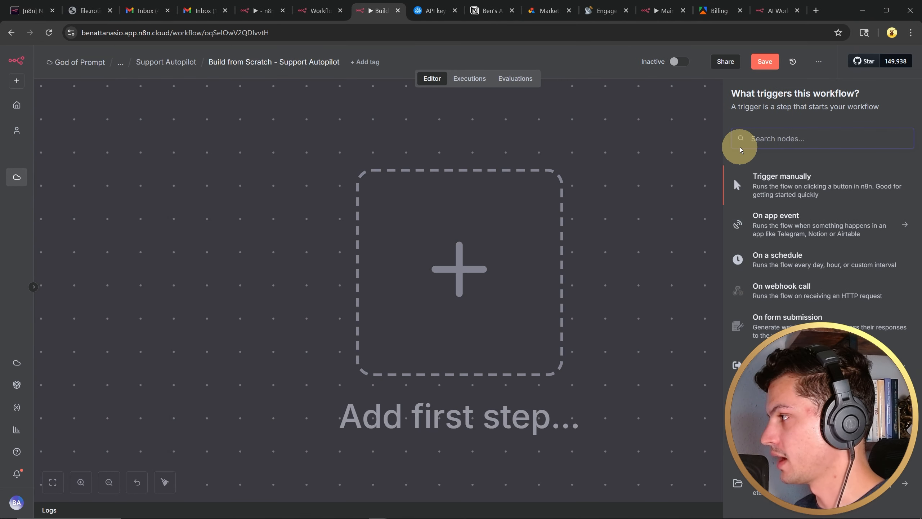
type("gmail")
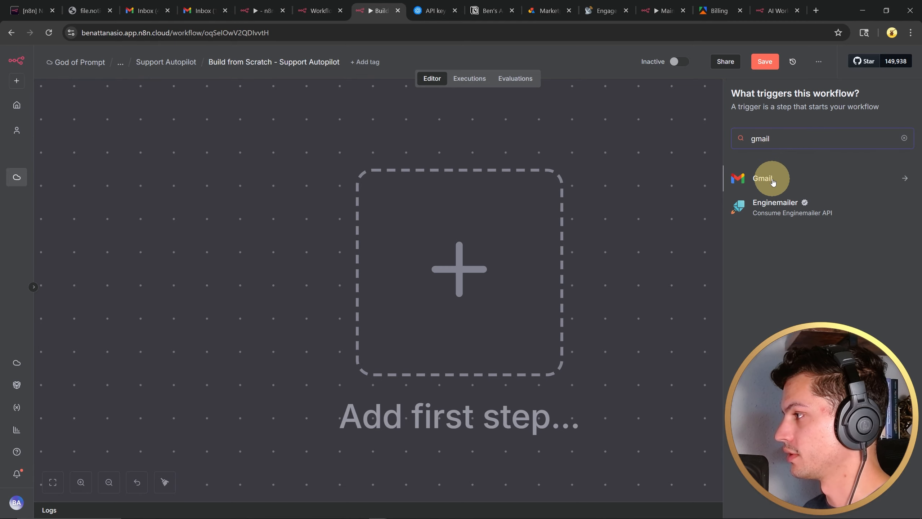
left_click(768, 179)
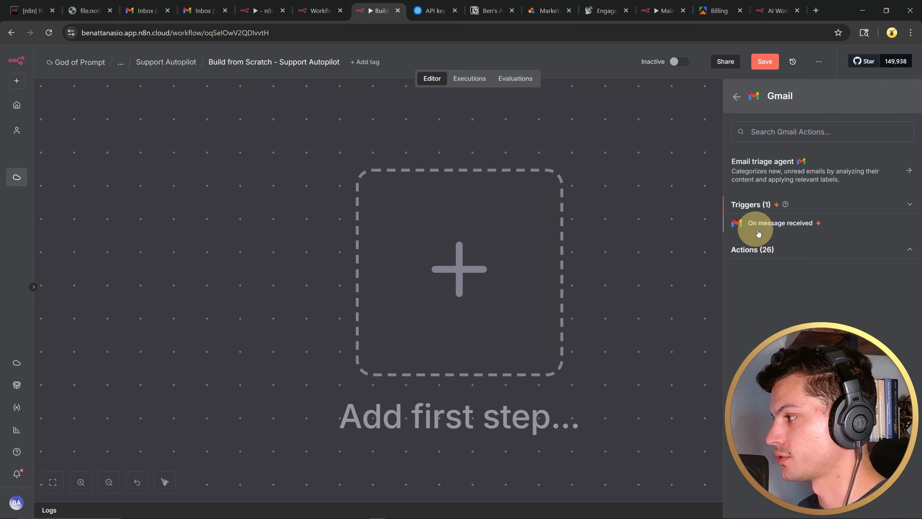
left_click(797, 229)
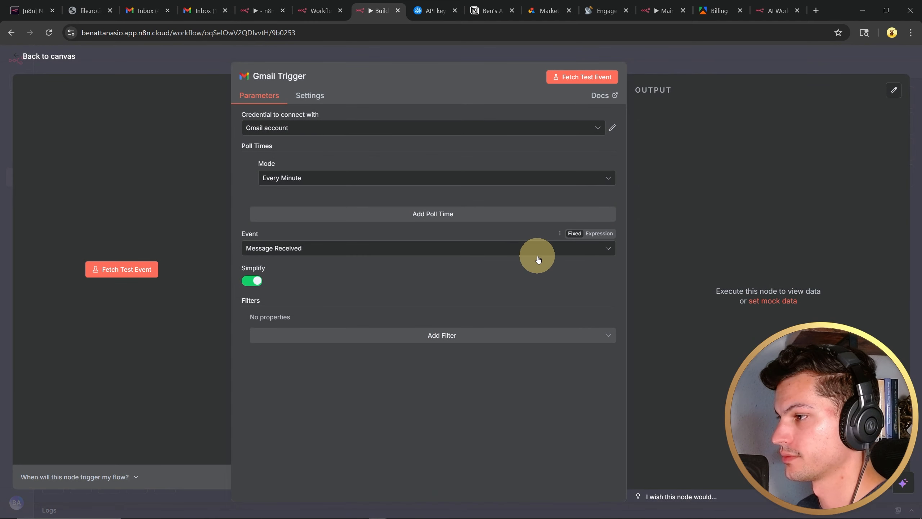
Step: Configure the Gmail trigger with the Scaling Sidekick Gmail credential, Simplify turned off, and an added Label Names or IDs filter
left_click(584, 127)
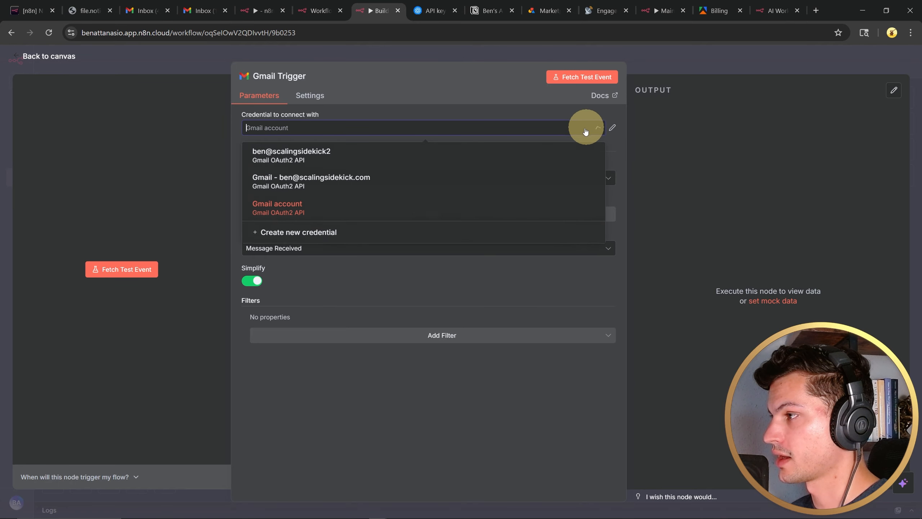
left_click(405, 234)
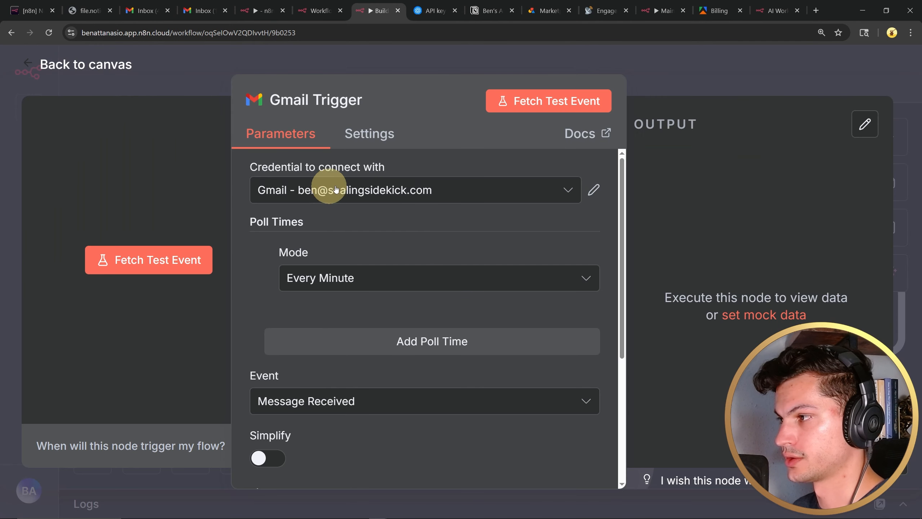
scroll(388, 211, "down", 5)
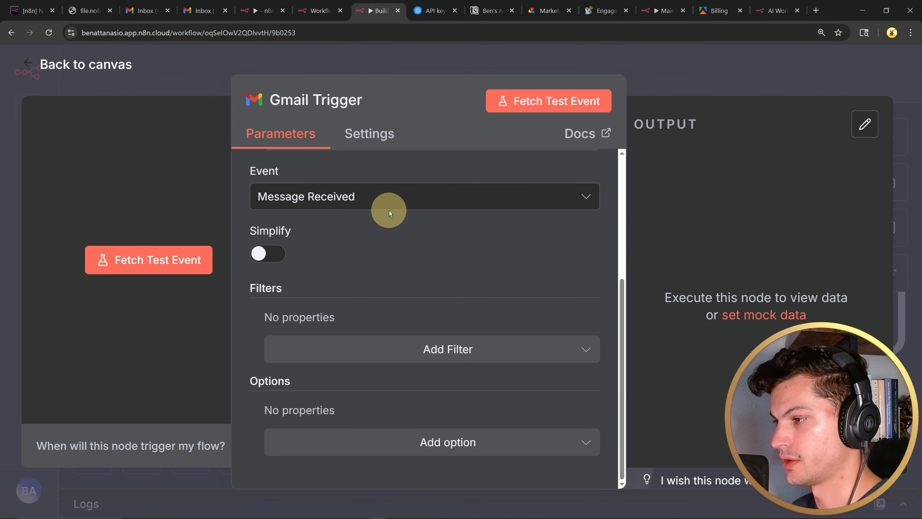
left_click(402, 347)
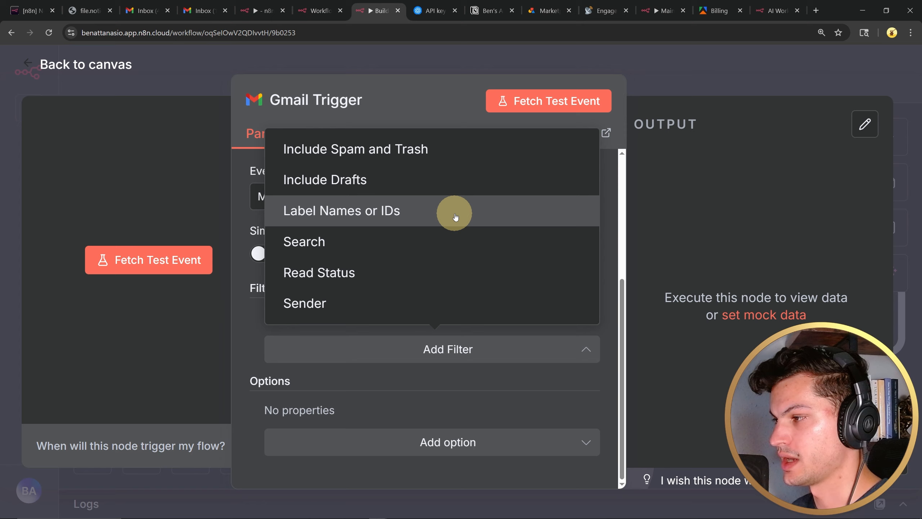
left_click(455, 217)
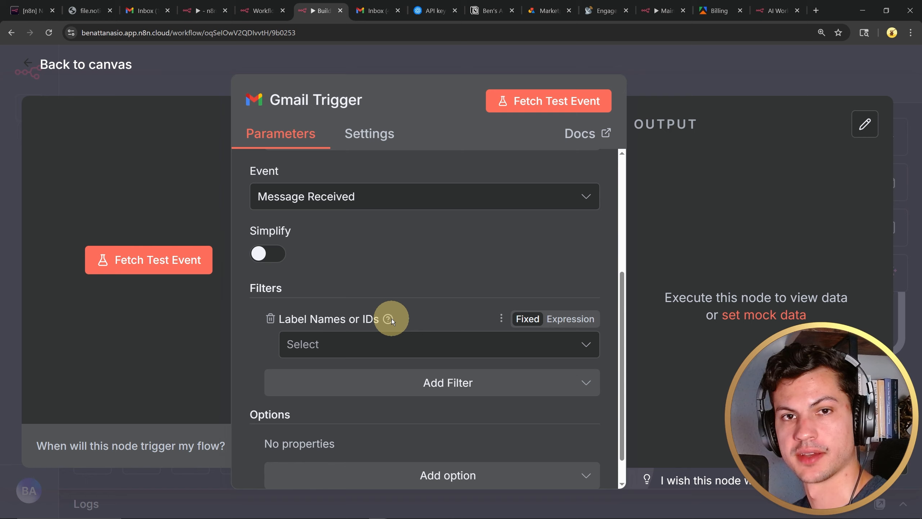
mouse_move(390, 319)
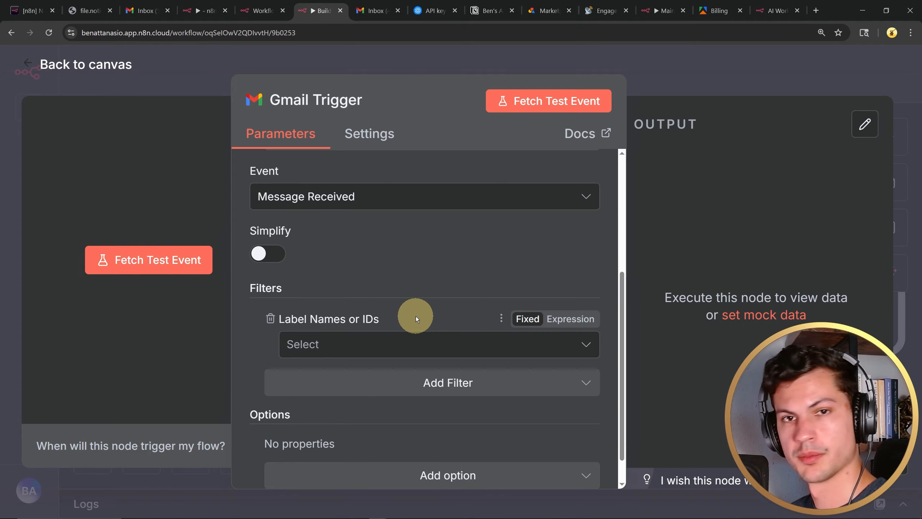
Step: Switch to Gmail and create a new label named Support Ticket for the "My wand won't connect to the WiFi" email
mouse_move(365, 10)
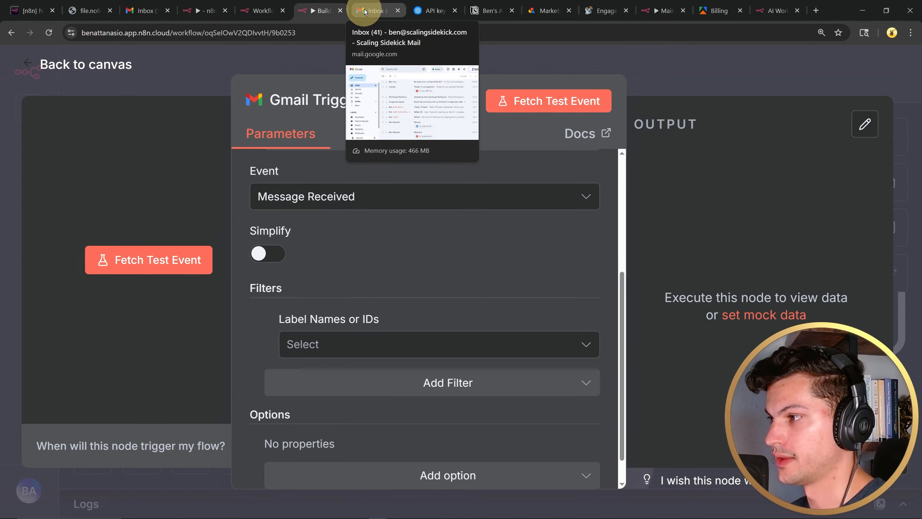
left_click(367, 12)
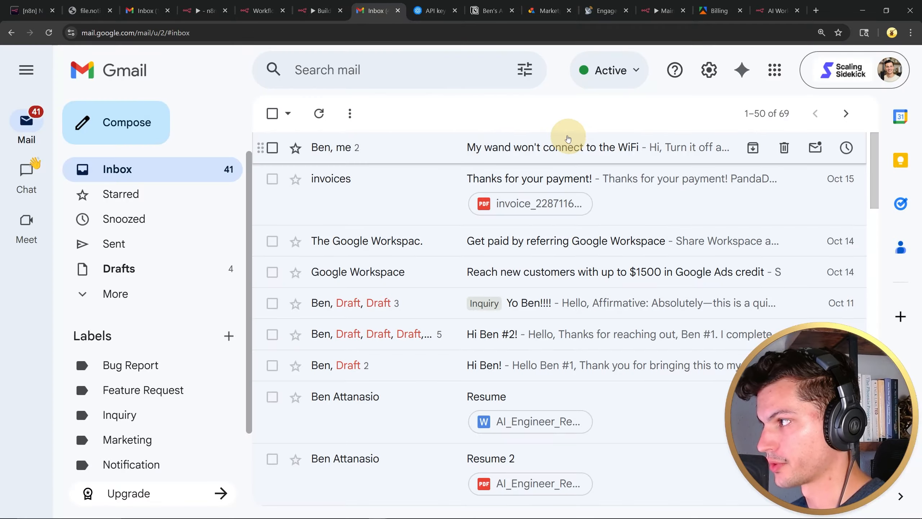
key("x")
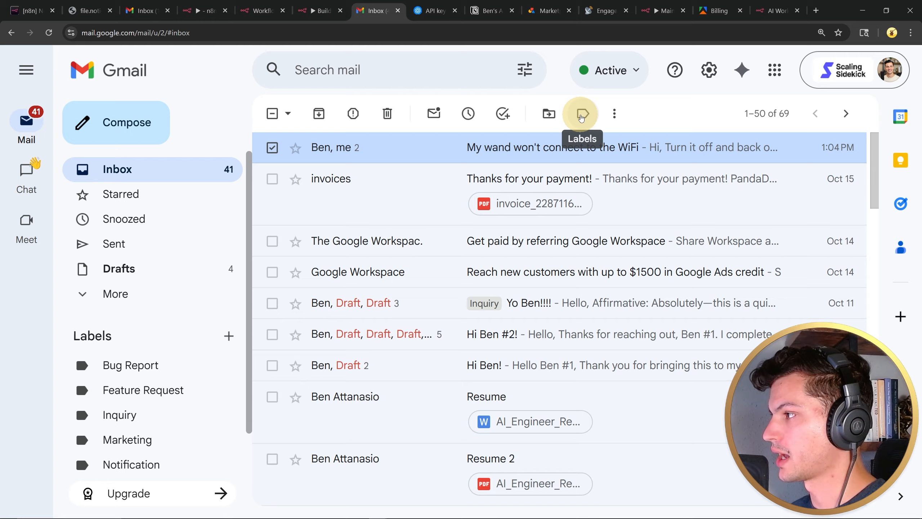
left_click(582, 115)
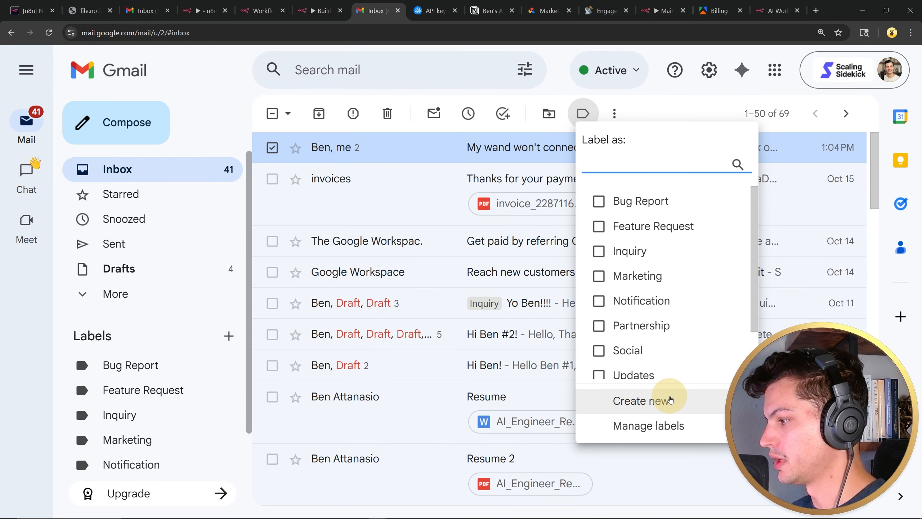
left_click(658, 401)
type("Support Ticket")
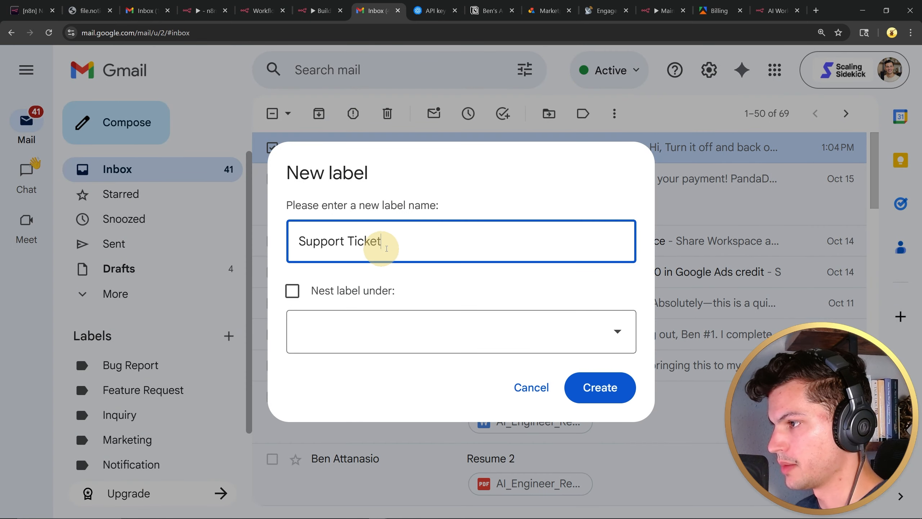
left_click_drag(382, 245, 292, 241)
left_click(373, 247)
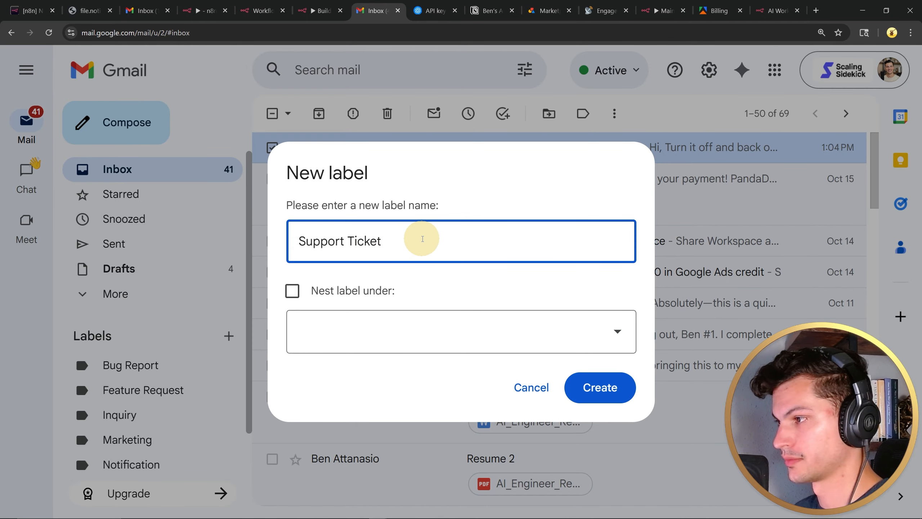
left_click_drag(385, 243, 290, 242)
left_click(606, 391)
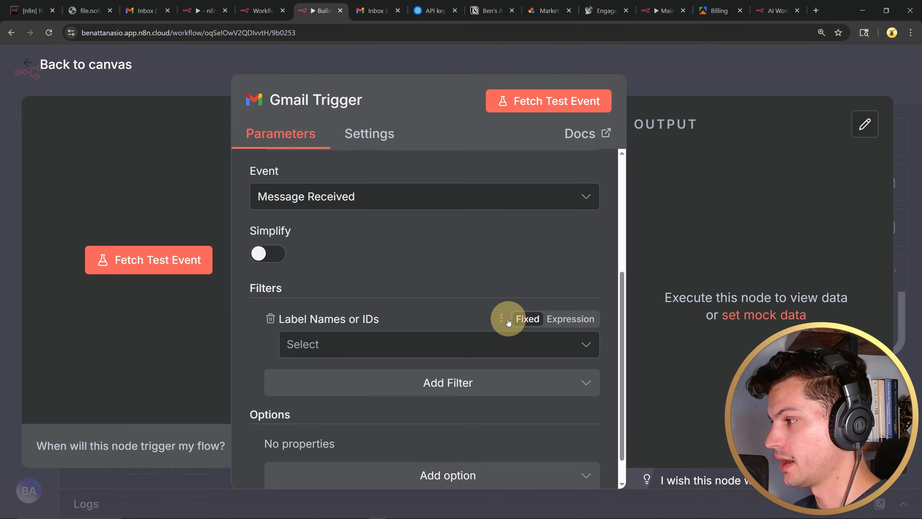
Step: Return to the n8n Gmail trigger, refresh the label list, and set the label filter to Support Ticket
left_click(500, 318)
left_click(479, 359)
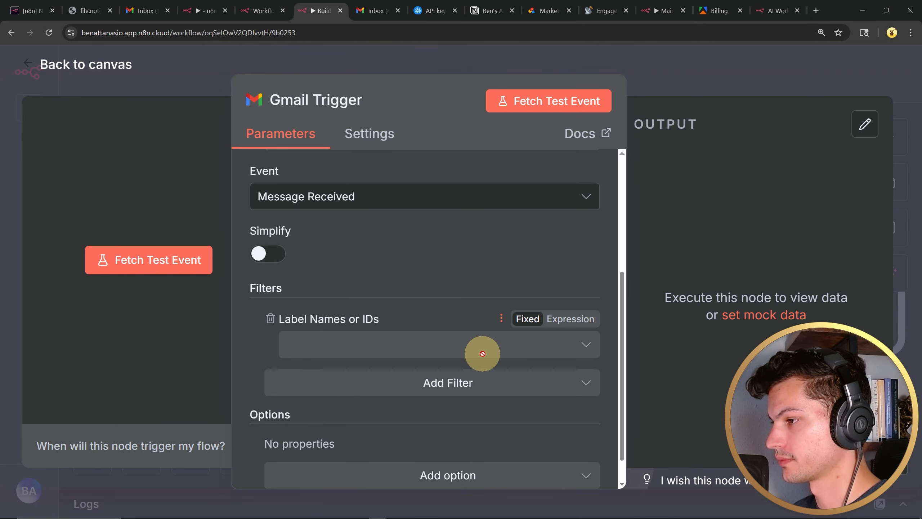
left_click(479, 345)
left_click(352, 242)
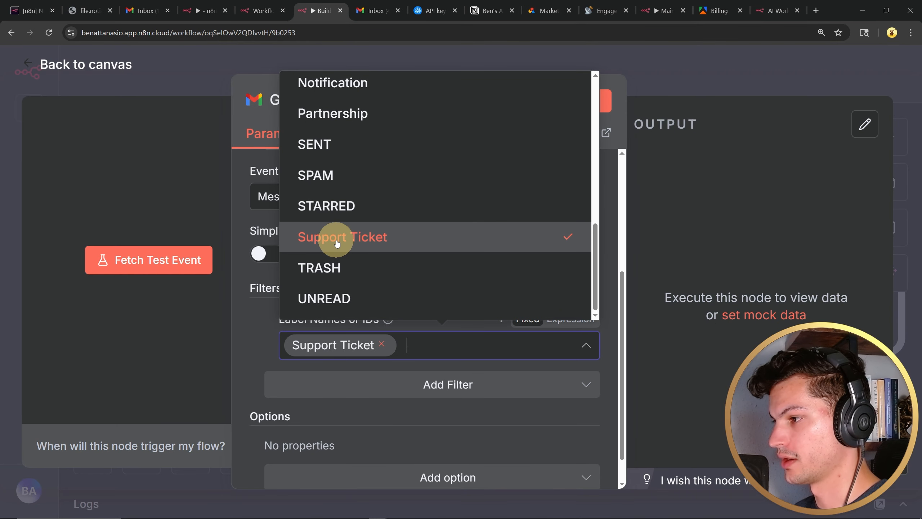
left_click(272, 334)
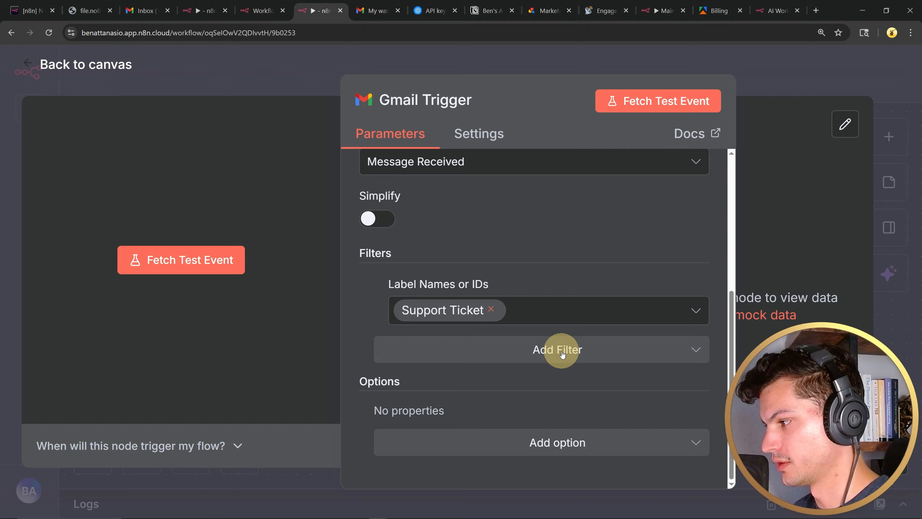
Step: Add a Search filter to the Gmail trigger with the value -from:me
left_click(556, 350)
left_click(522, 248)
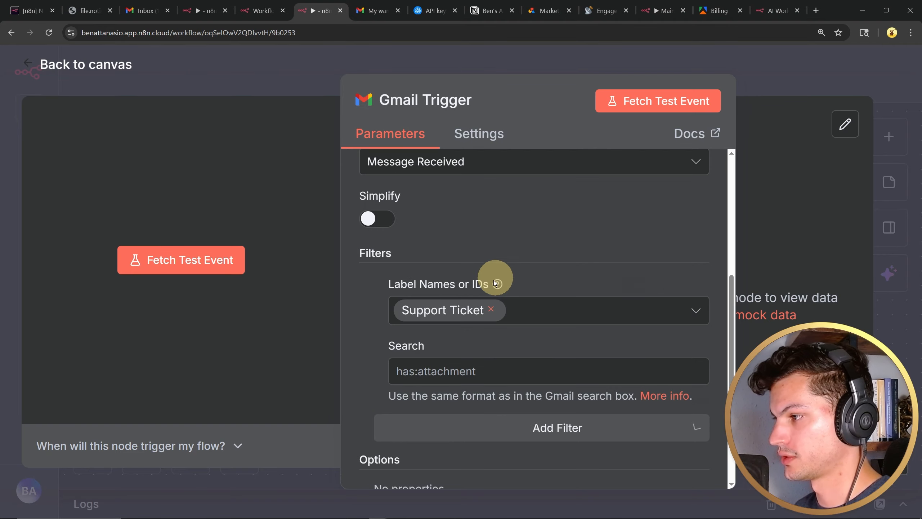
left_click(485, 370)
left_click(510, 345)
scroll(510, 346, "down", 1)
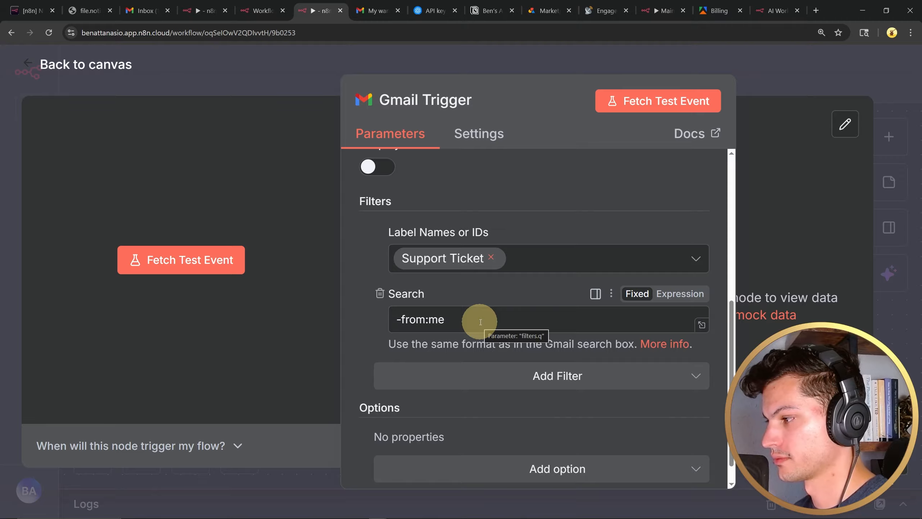
Step: Return to the canvas, execute the workflow to test the Gmail trigger, and open the trigger's output
key("Escape")
left_click(325, 264)
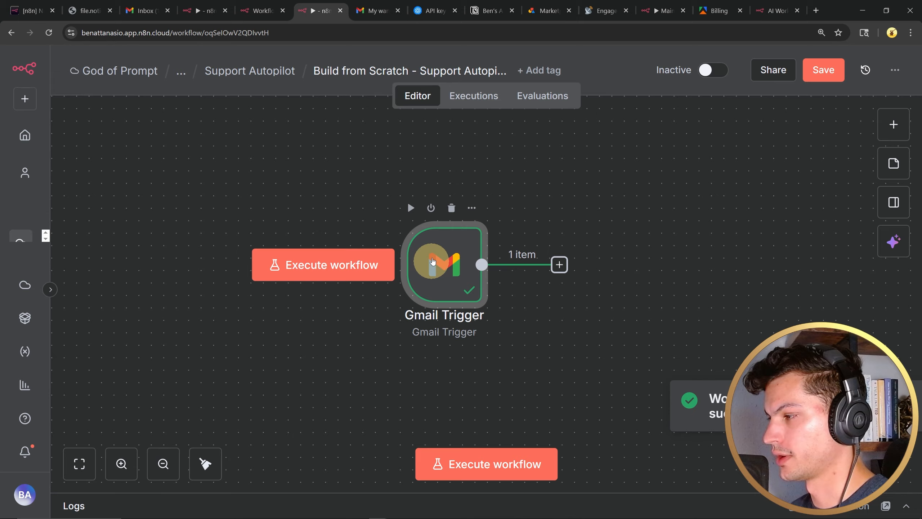
double_click(431, 260)
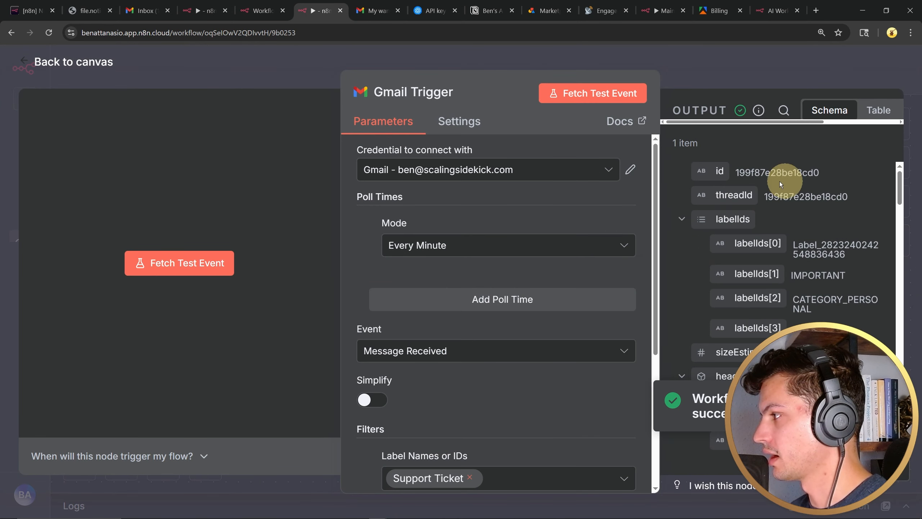
Step: Look through the Gmail trigger's output and add a Gmail Get a thread node after the trigger
scroll(904, 188, "down", 10)
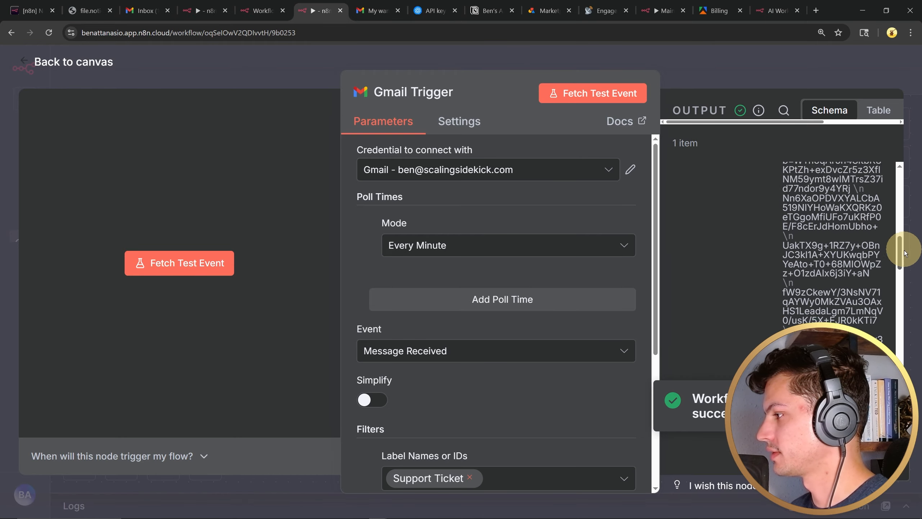
left_click_drag(913, 335, 899, 179)
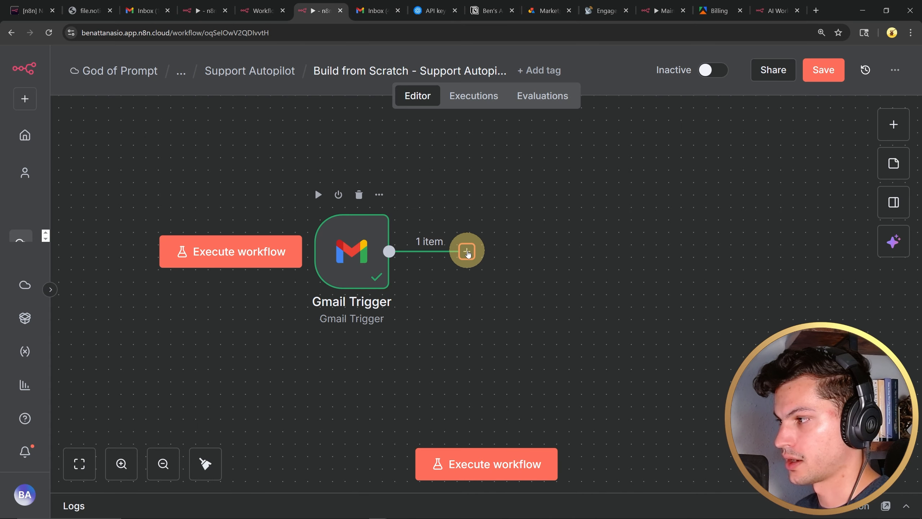
left_click(467, 251)
type("gmail")
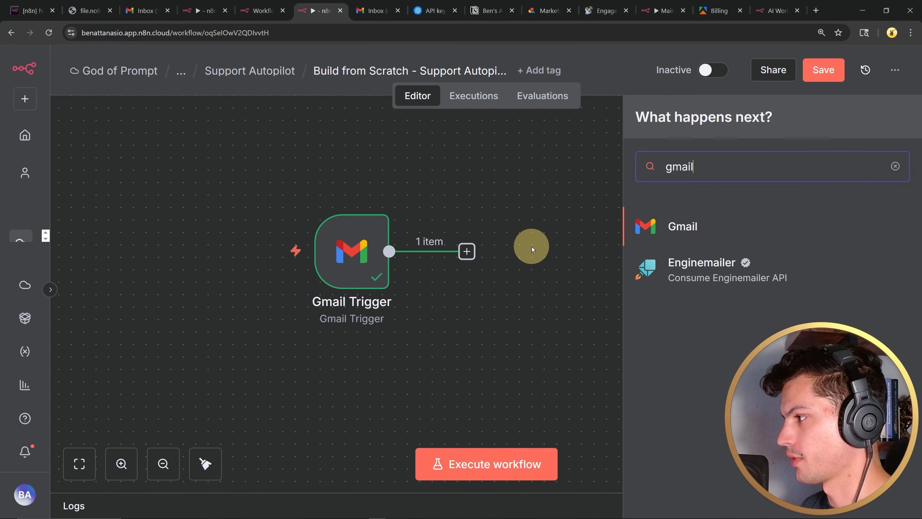
left_click(699, 232)
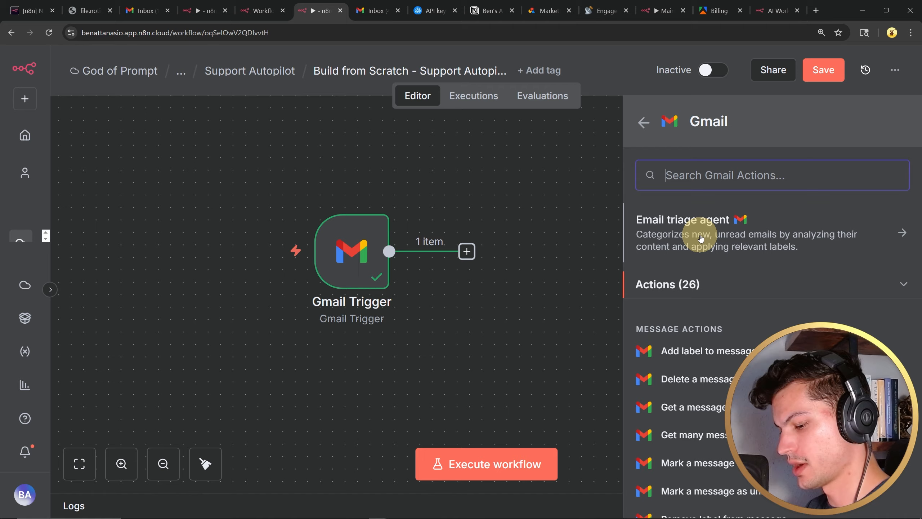
type("thread")
left_click(689, 354)
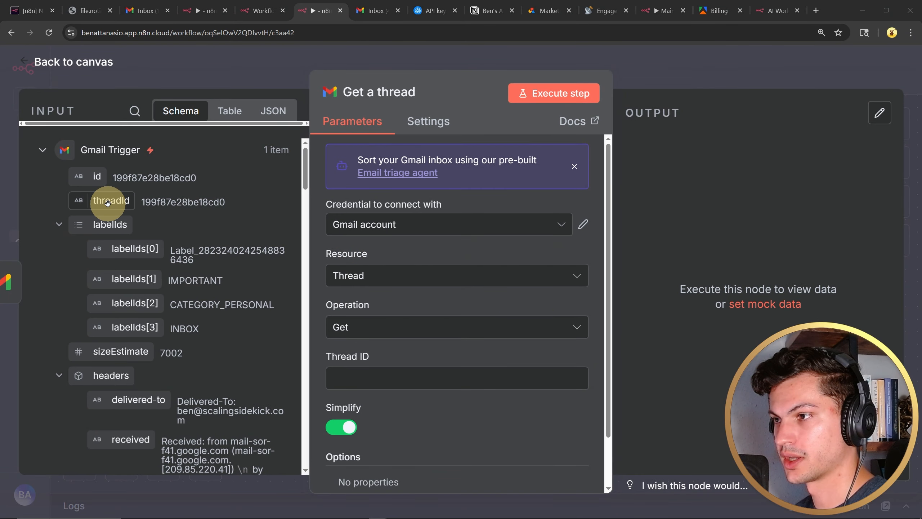
Step: Map the trigger's threadId to the Thread ID of the Get a thread node, execute the step, and return to the canvas
left_click_drag(108, 201, 388, 381)
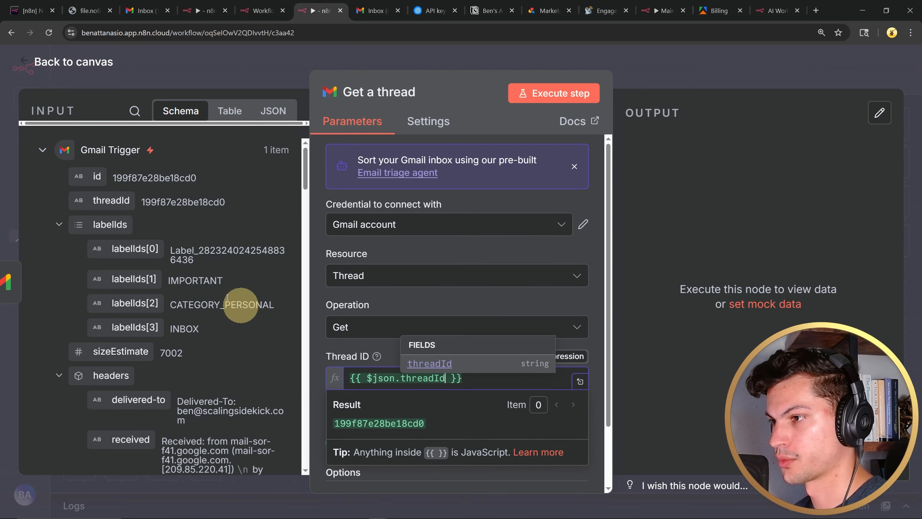
left_click(544, 93)
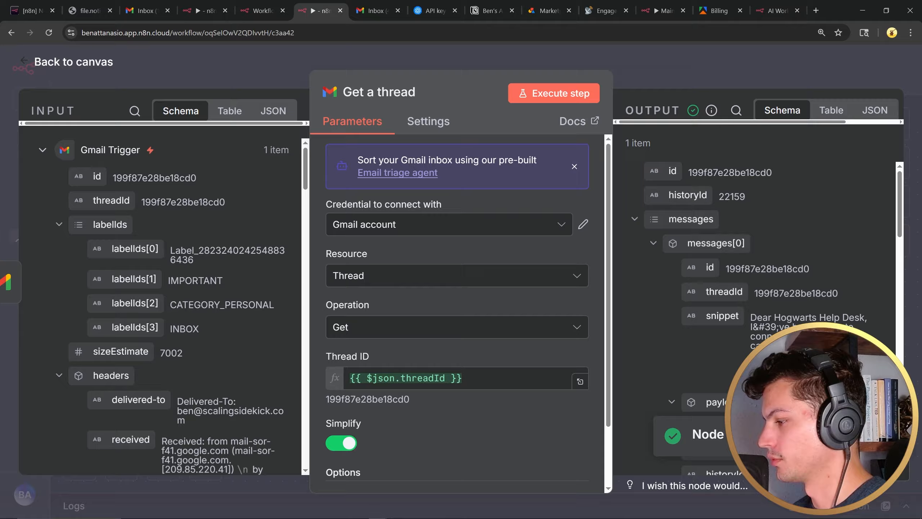
left_click(22, 63)
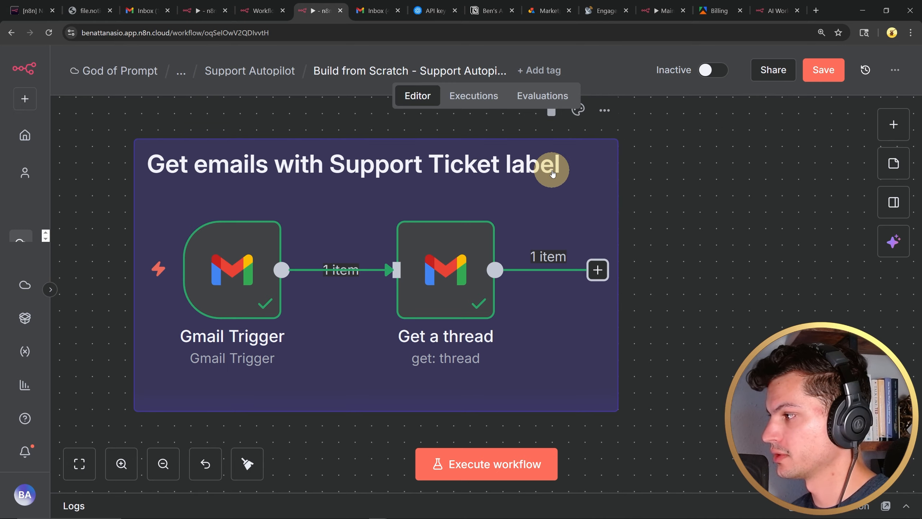
Step: Add an Edit Fields (Set) node after Get a thread and rename it set context fields
left_click(598, 270)
type("ed")
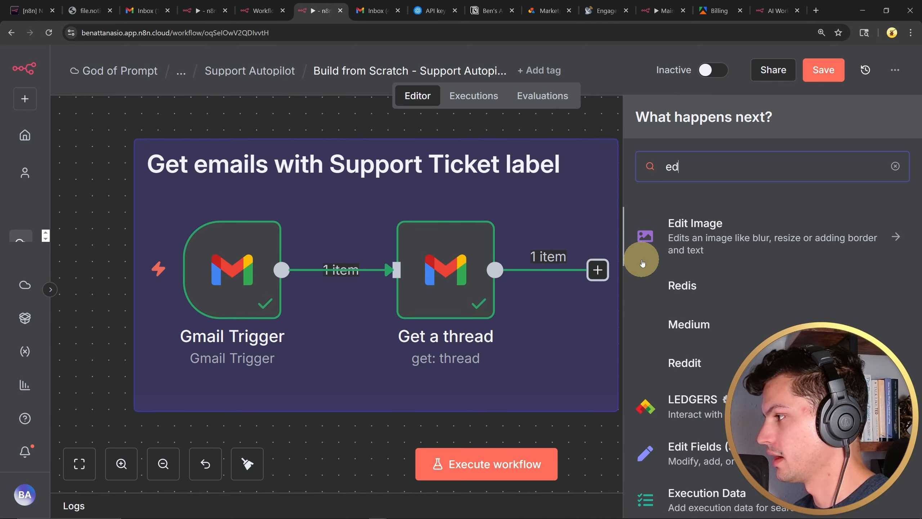
type("it")
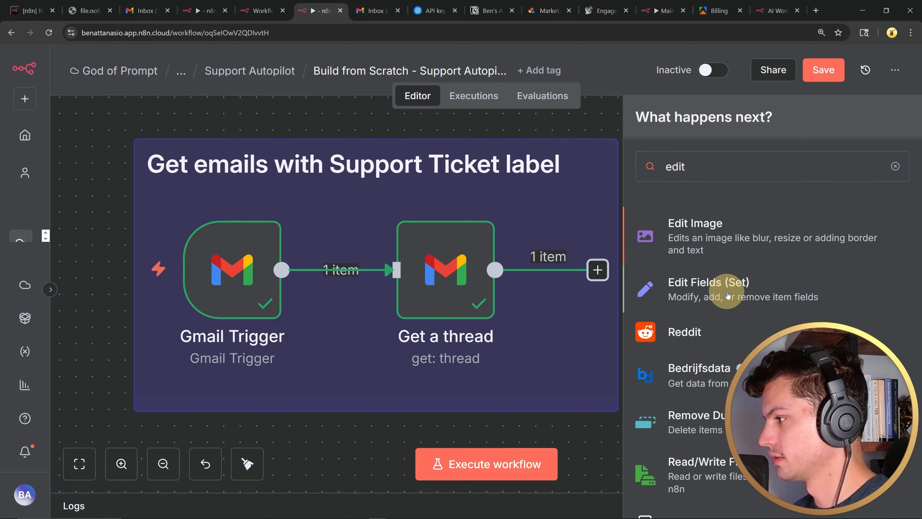
left_click(728, 295)
left_click(370, 94)
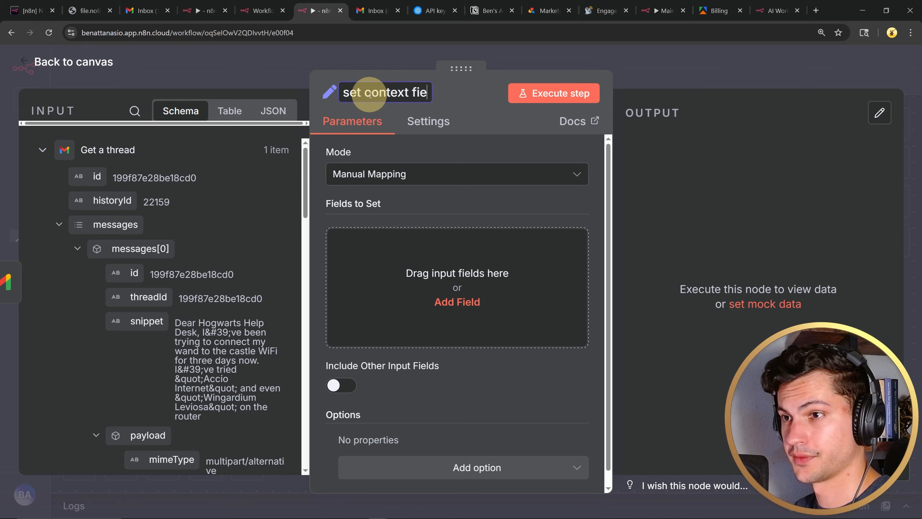
key("Return")
Step: Add a string field named about business and fill its value with the Hogwarts Help Desk business profile
left_click(466, 303)
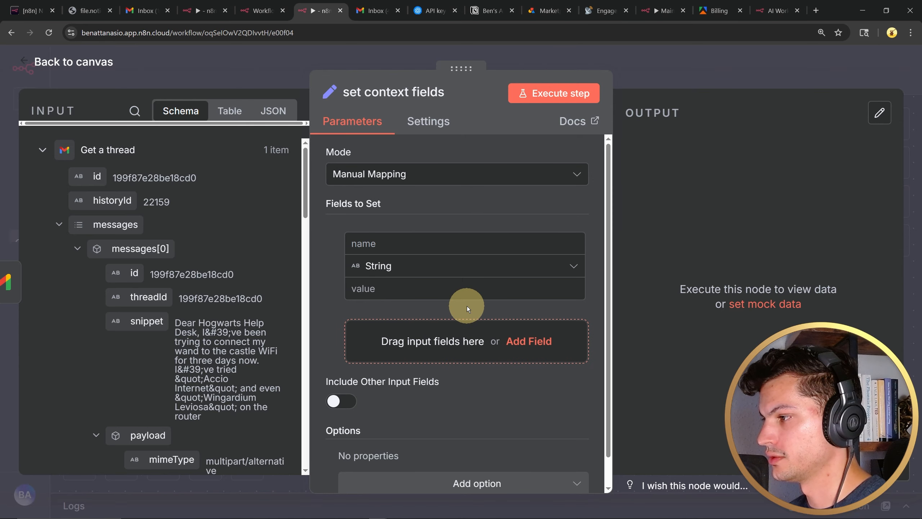
left_click(400, 244)
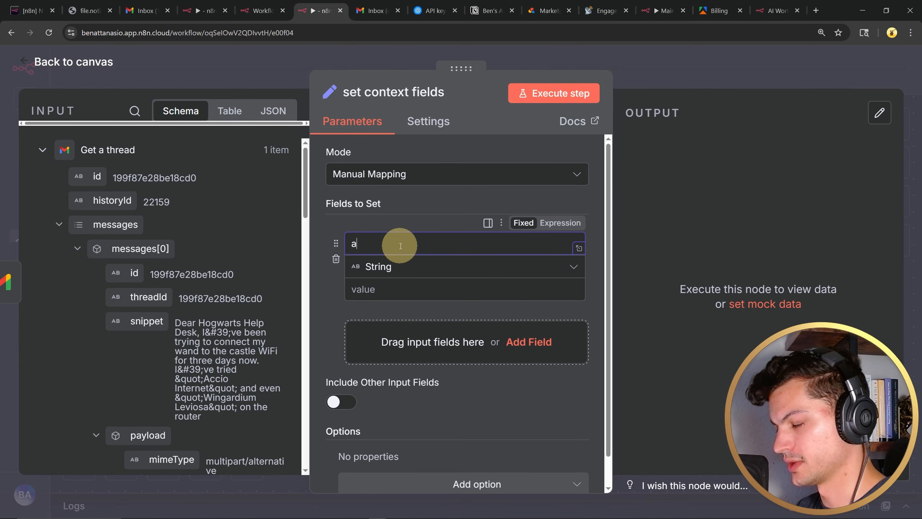
type("about business")
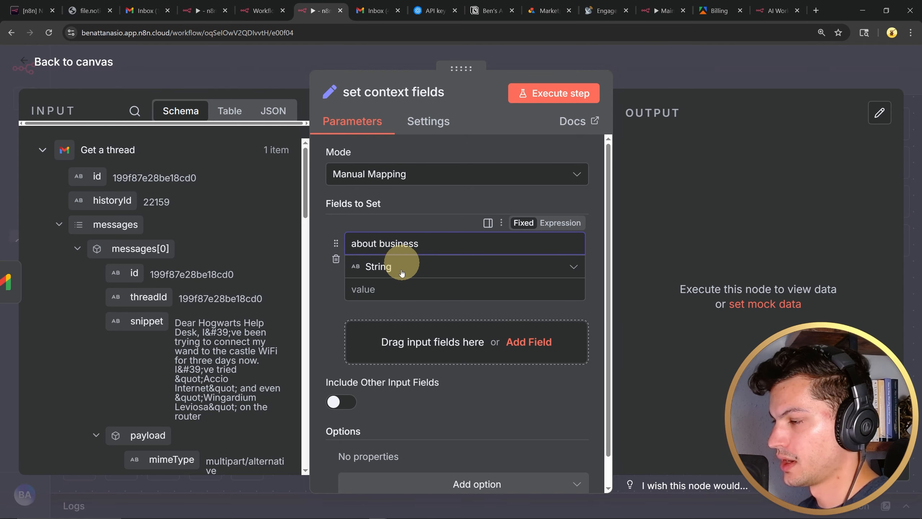
left_click(376, 289)
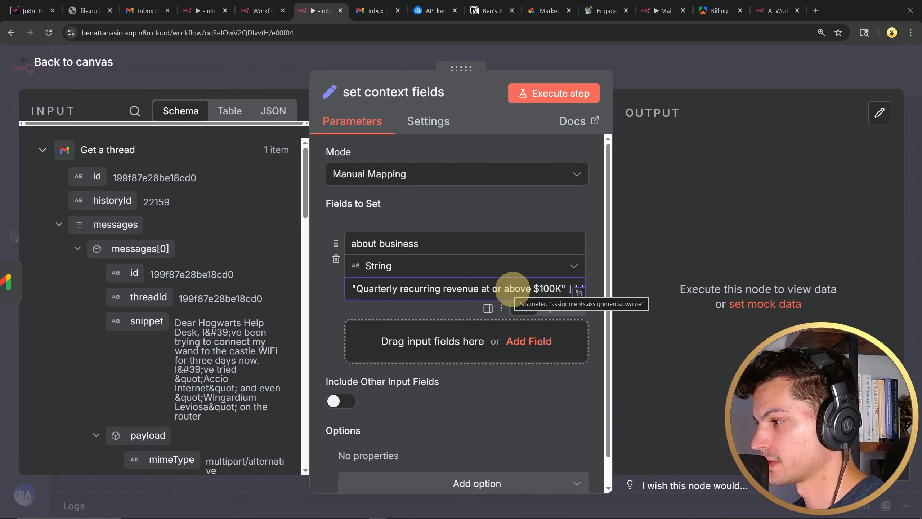
Step: Read through the full about business value in the expanded editor and return to the node's parameters
left_click(579, 295)
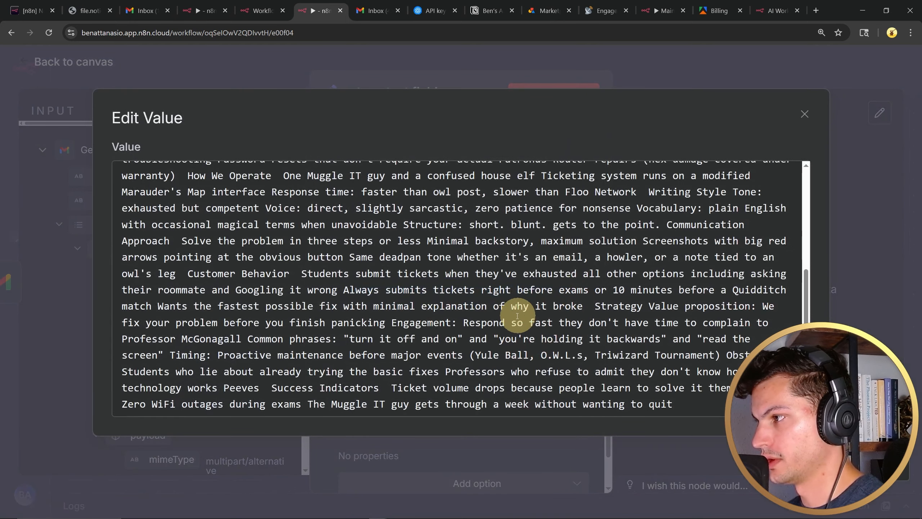
scroll(517, 319, "up", 5)
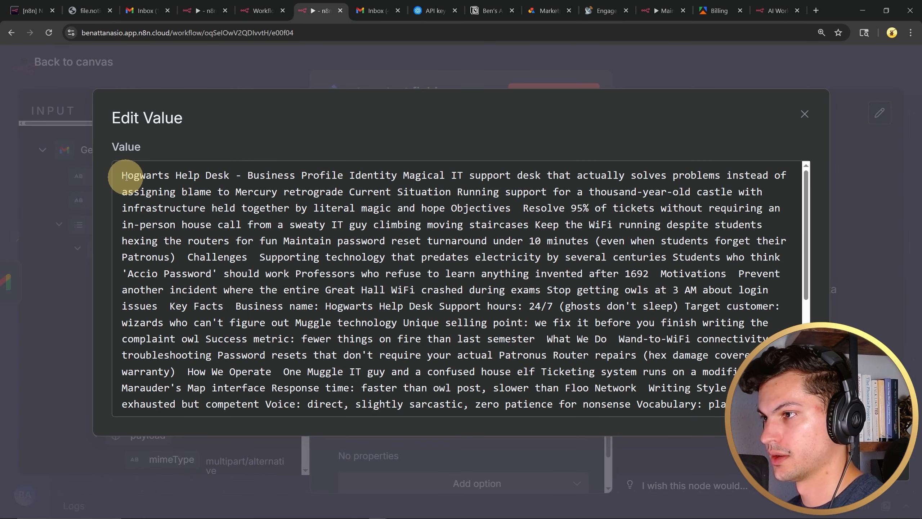
left_click_drag(123, 176, 231, 176)
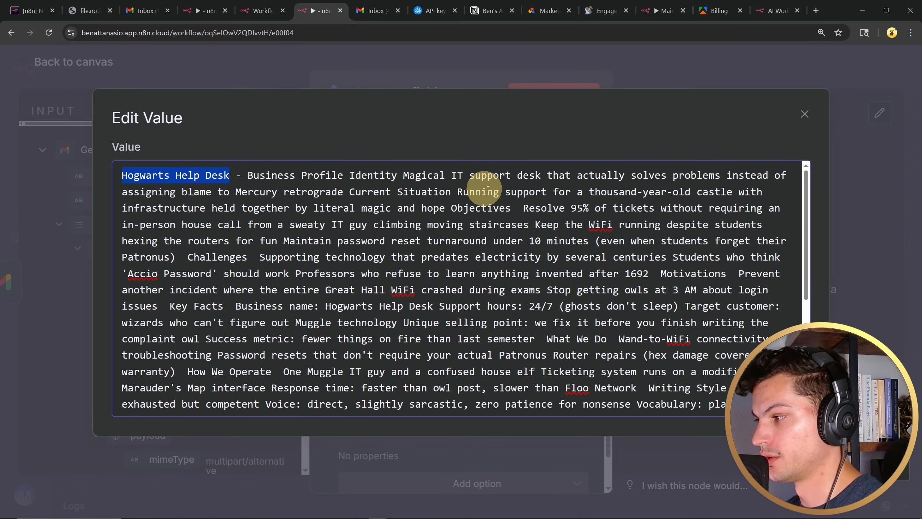
scroll(170, 336, "down", 5)
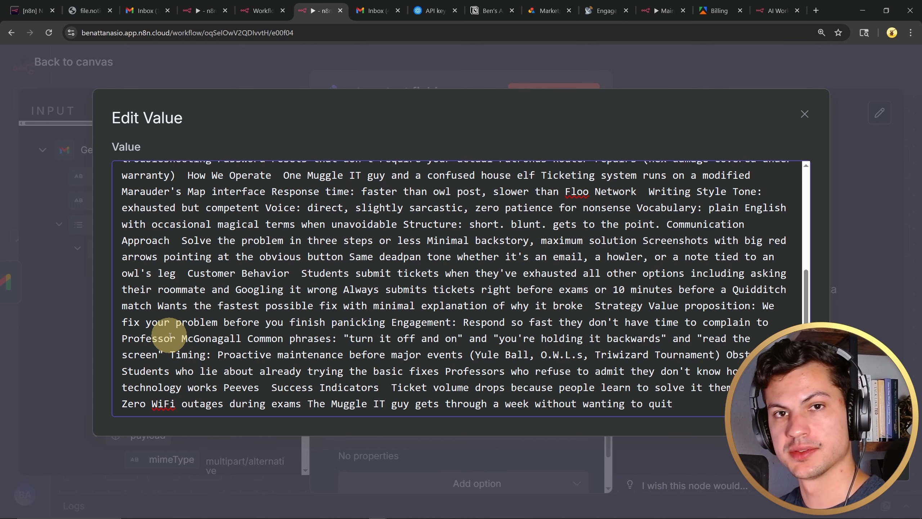
key("Escape")
mouse_move(442, 290)
left_mouse_down()
mouse_move(344, 295)
mouse_move(445, 291)
left_mouse_up()
left_click(461, 290)
left_click(476, 290)
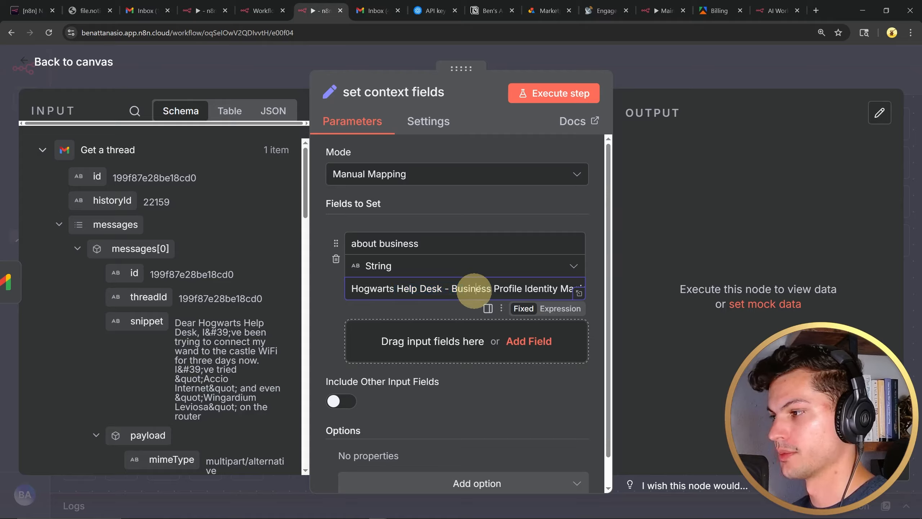
Step: Execute the set context fields node, check the about business field in its output, and return to the canvas
left_click(548, 95)
left_click(548, 97)
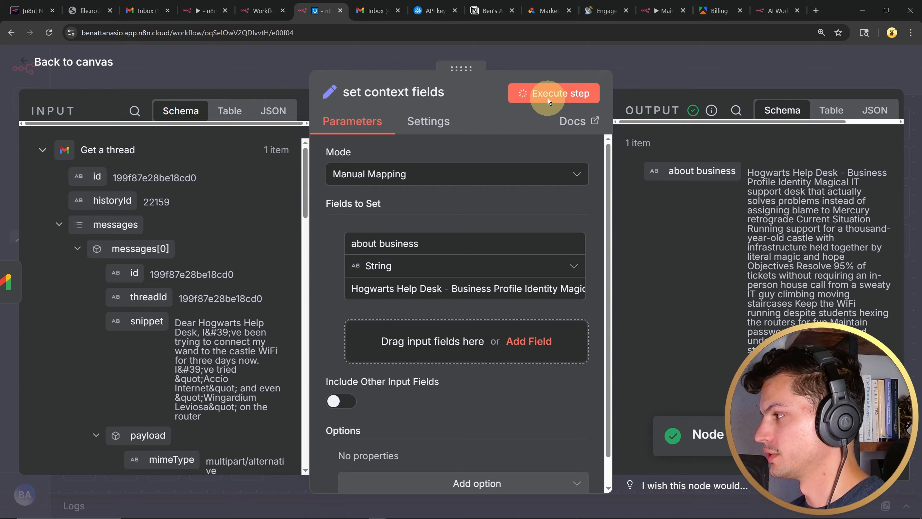
left_click_drag(667, 171, 755, 177)
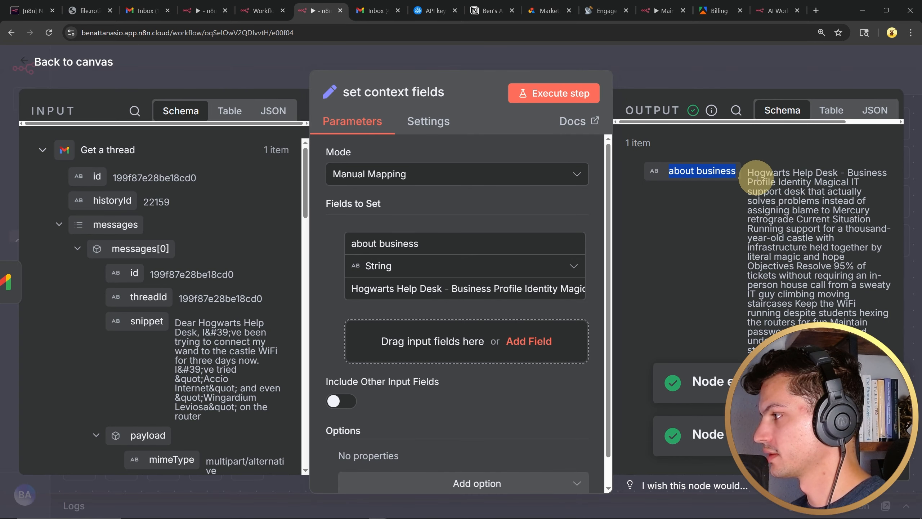
key("Escape")
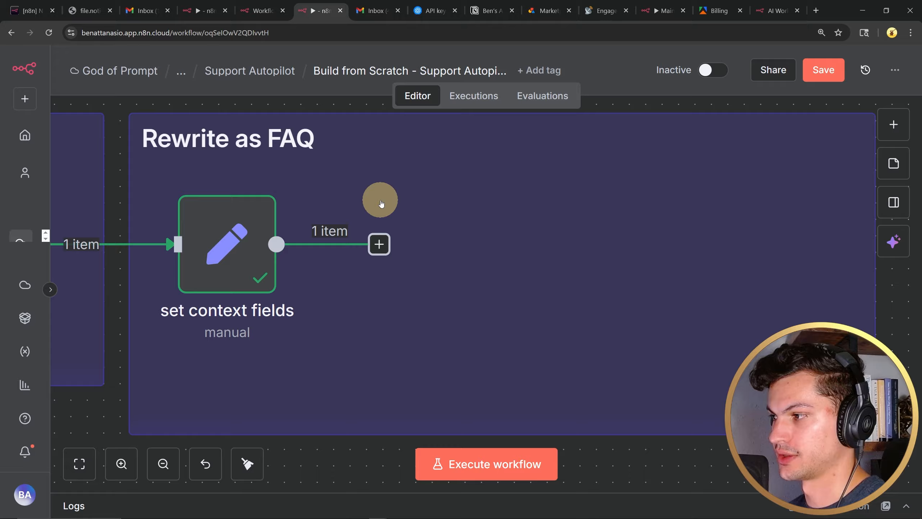
Step: Search the nodes for model and add an OpenAI Chat Model after set context fields
left_click(379, 244)
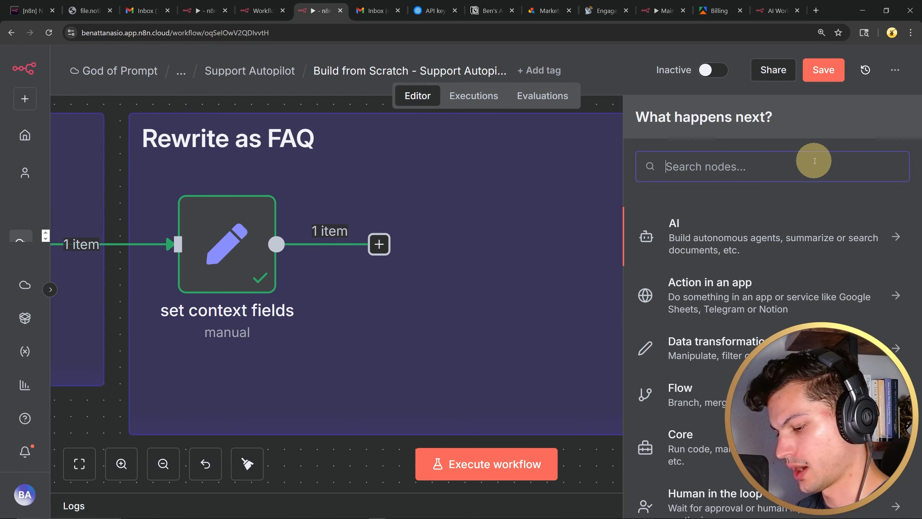
type("model")
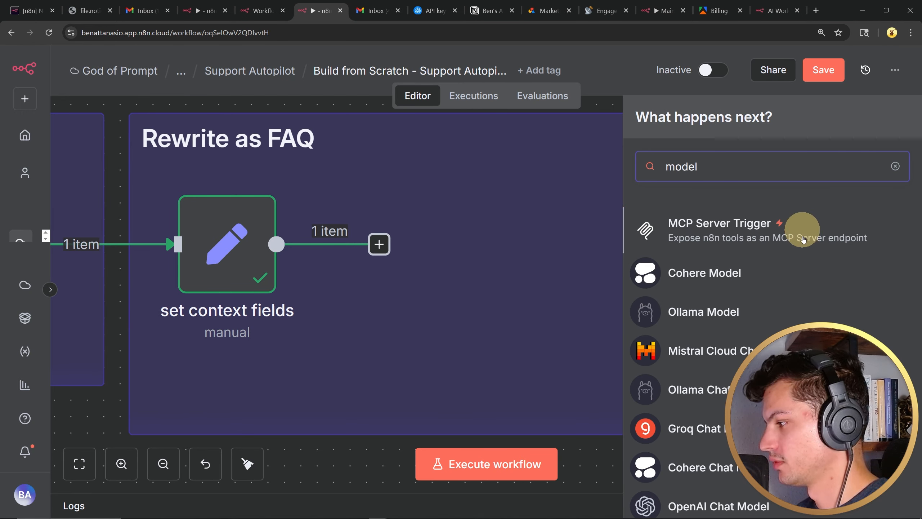
scroll(803, 240, "down", 6)
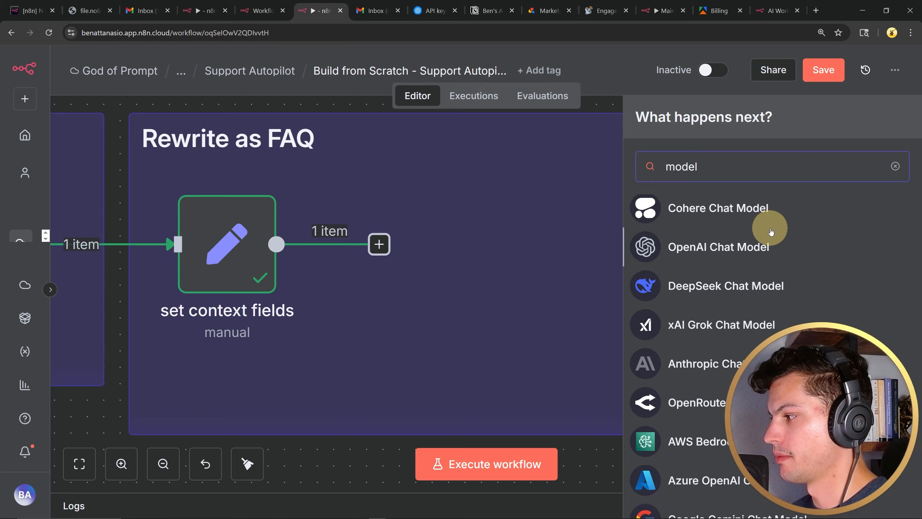
scroll(771, 232, "down", 5)
scroll(764, 234, "up", 6)
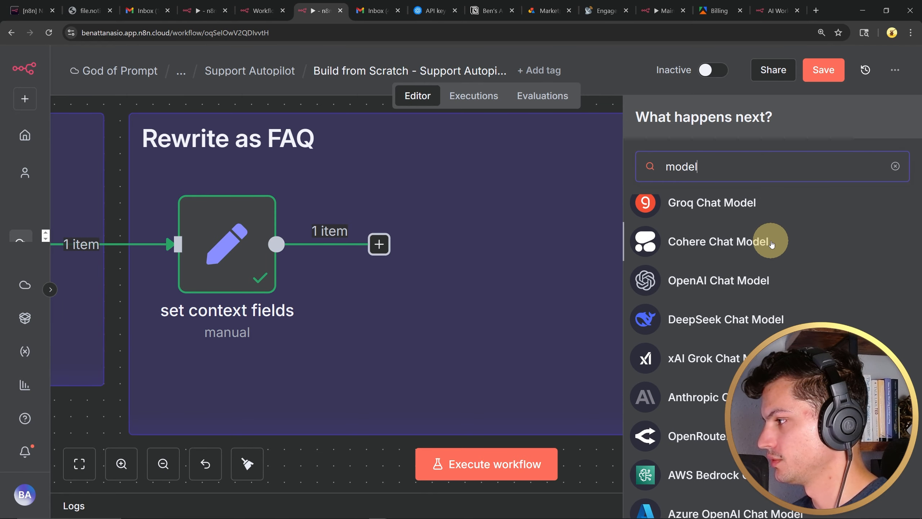
left_click(750, 286)
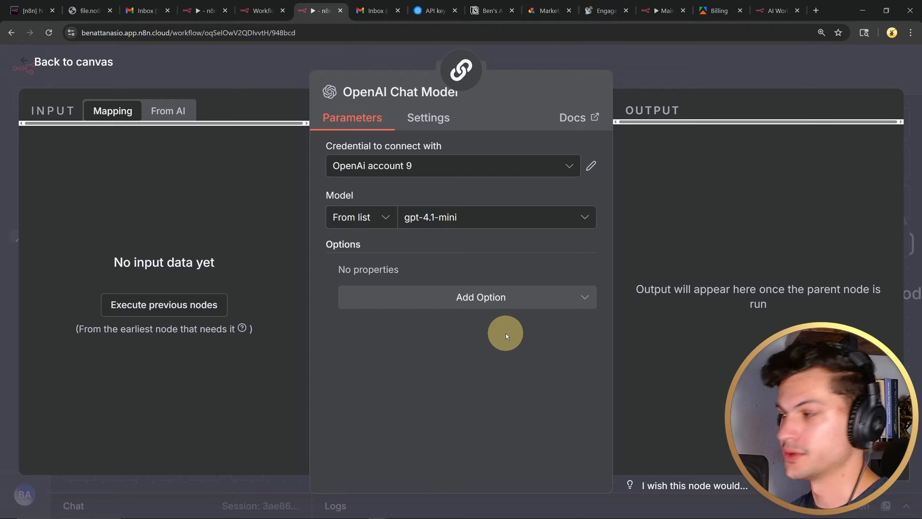
Step: Review the saved OpenAI credentials for the chat model and start a new credential, selecting the prefilled content of its API key field
left_click(568, 167)
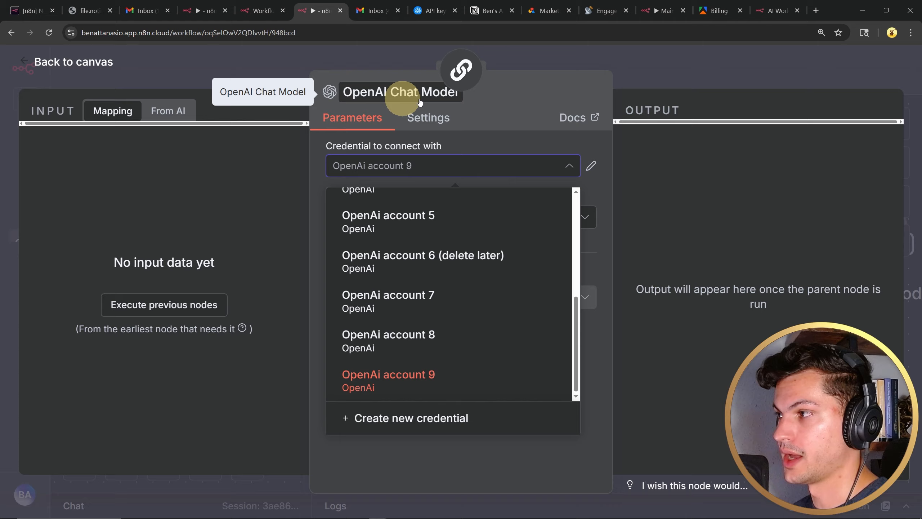
left_click(568, 167)
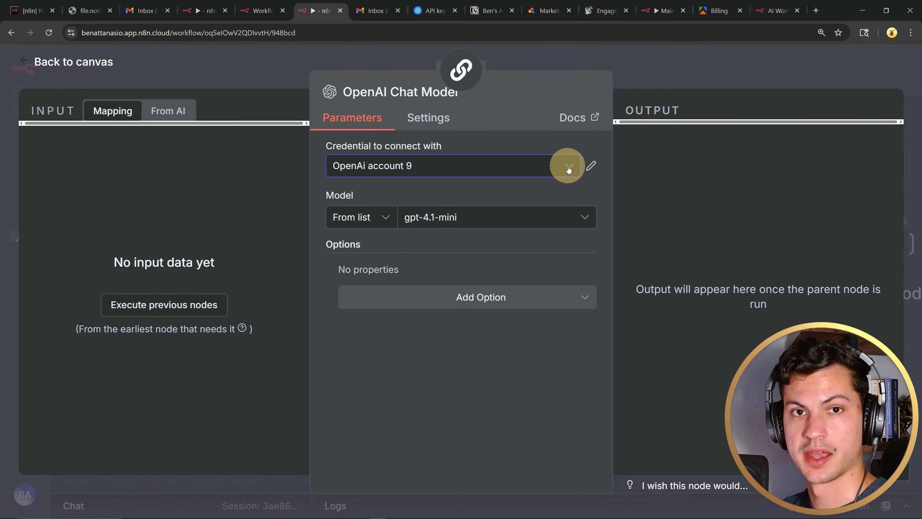
left_click(566, 168)
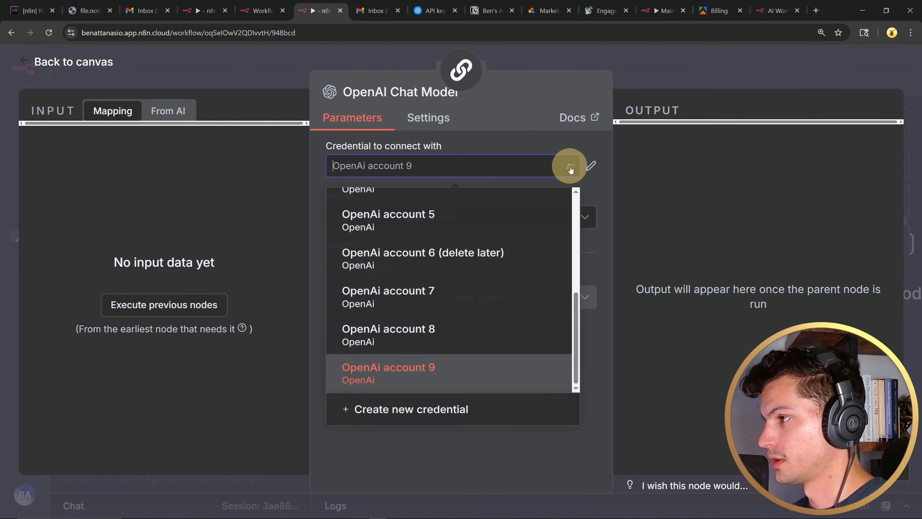
left_click(432, 420)
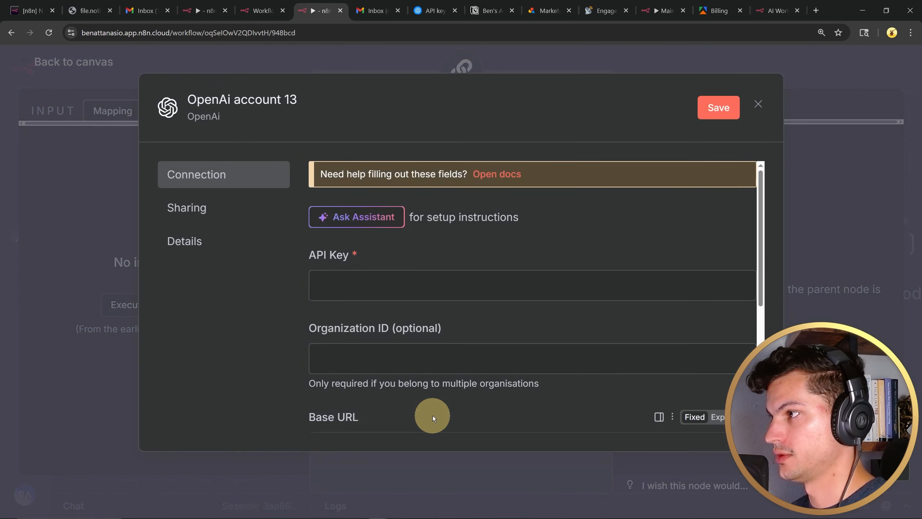
left_click(442, 291)
left_click_drag(442, 291, 299, 283)
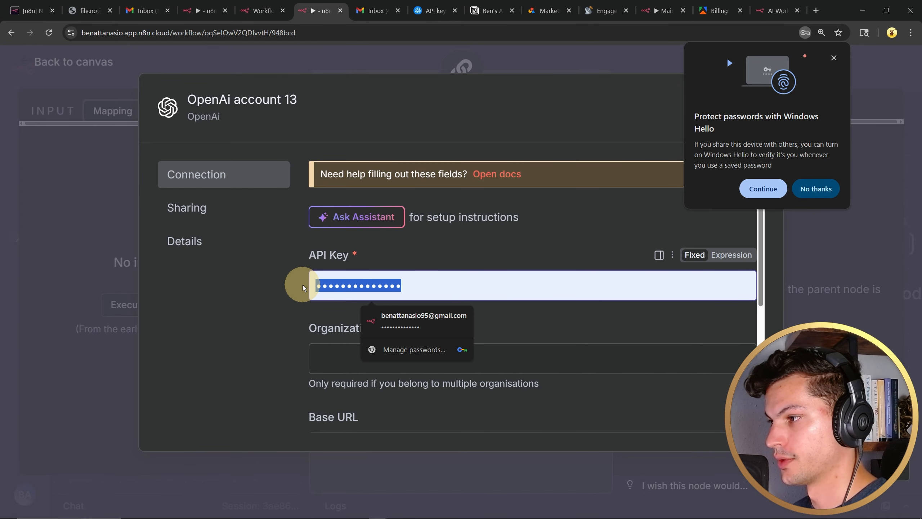
left_click(465, 279)
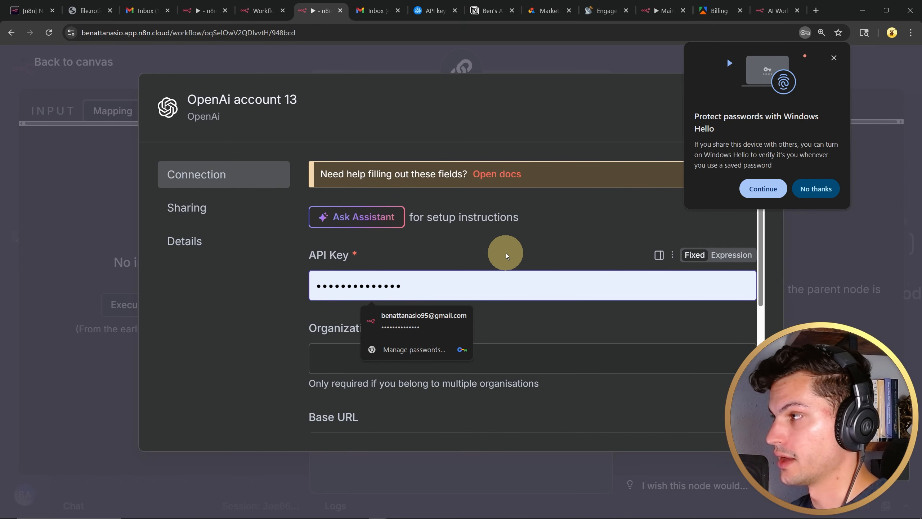
left_click(532, 238)
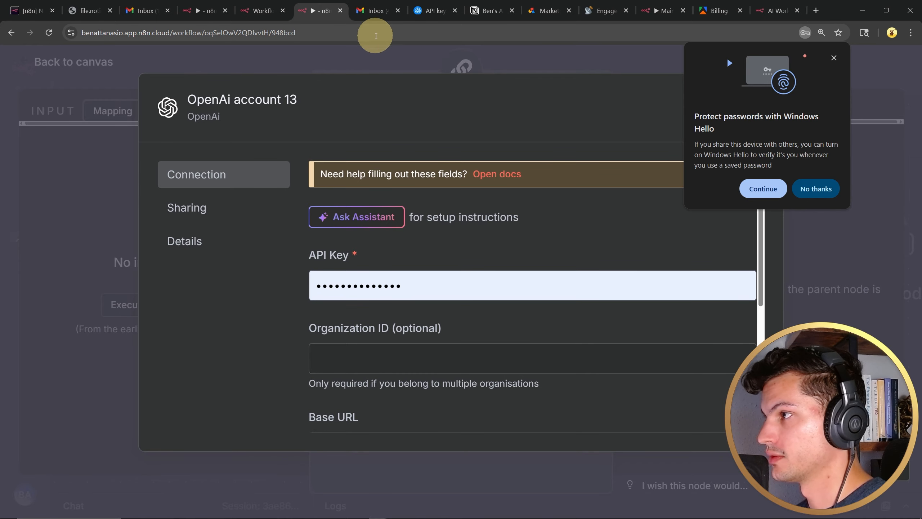
Step: Switch to the OpenAI platform's API keys page, create a secret key named n8n flow with all permissions, and copy it
left_click(434, 12)
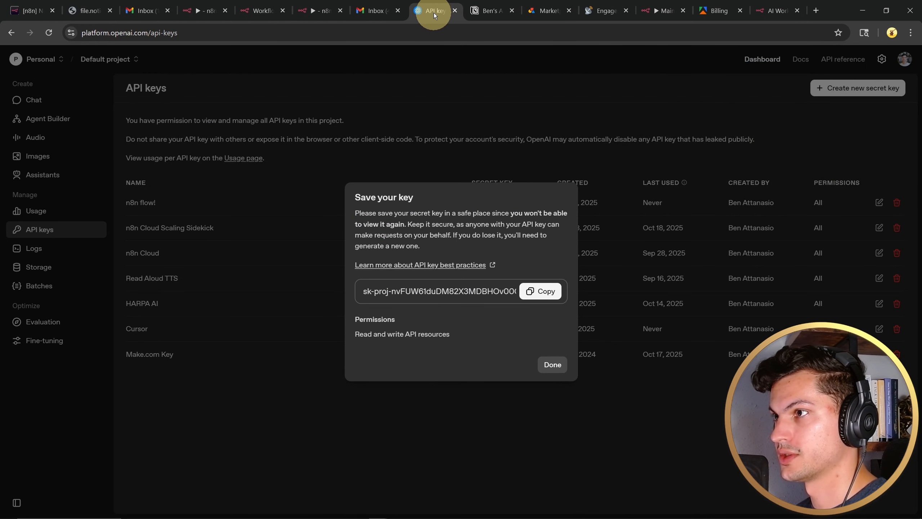
left_click(553, 364)
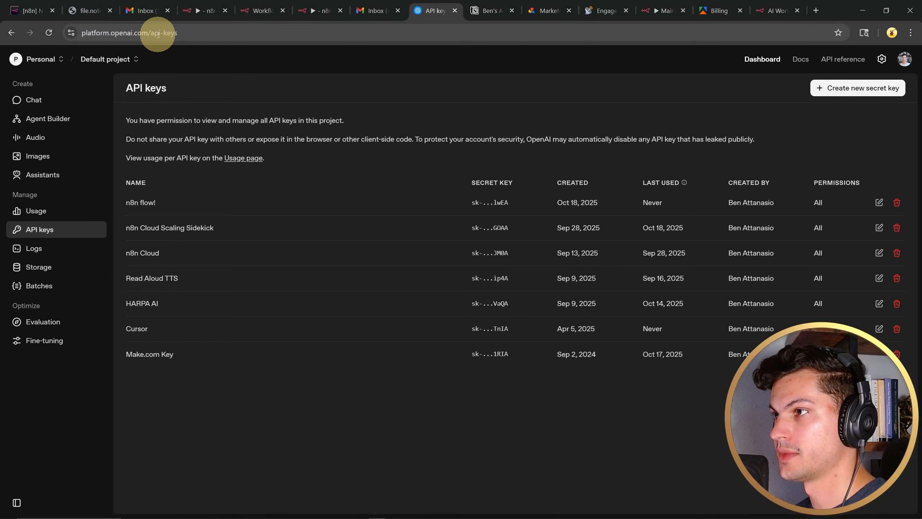
key("ctrl+plus")
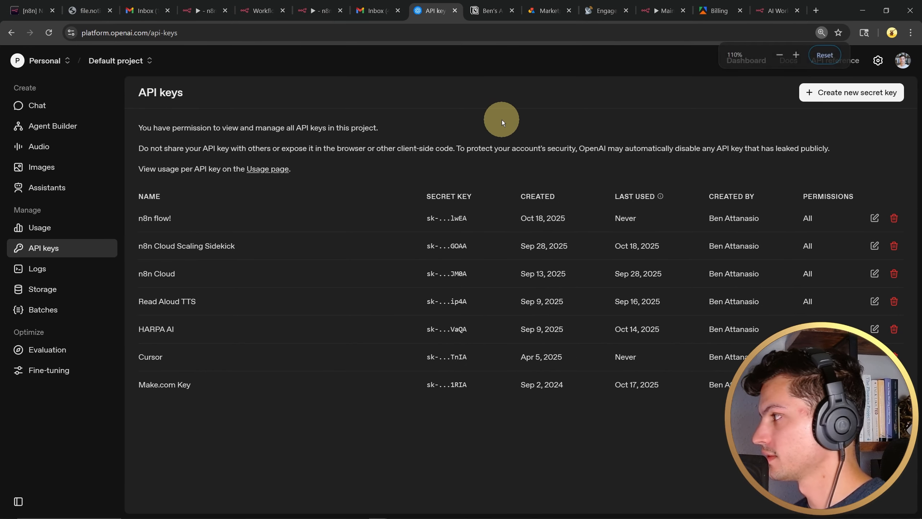
left_click(865, 103)
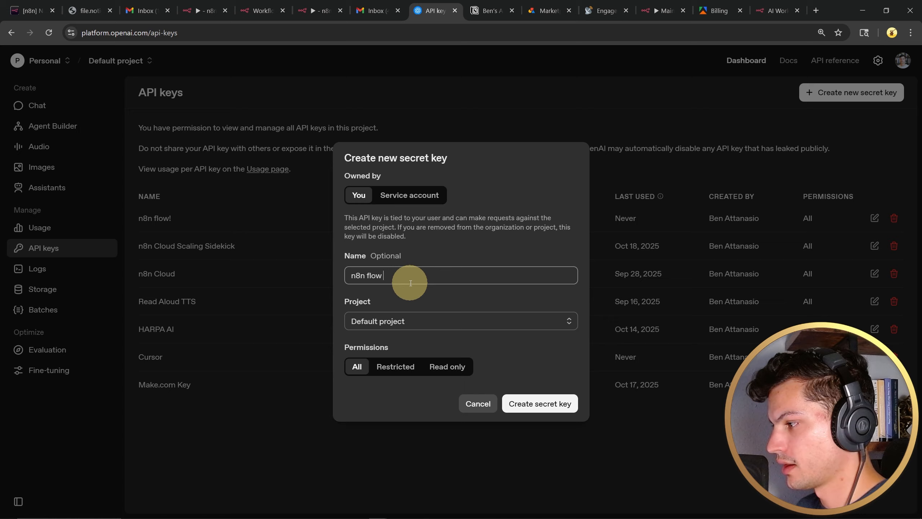
left_click(540, 403)
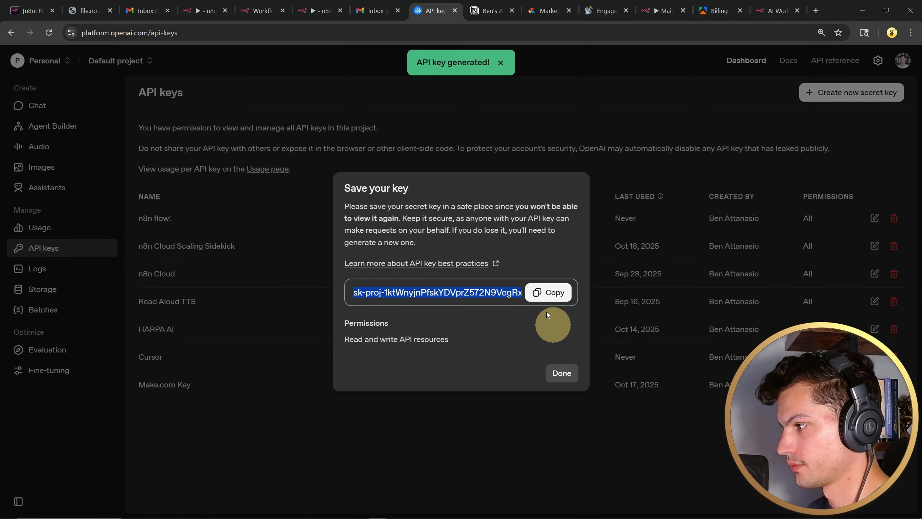
left_click(547, 292)
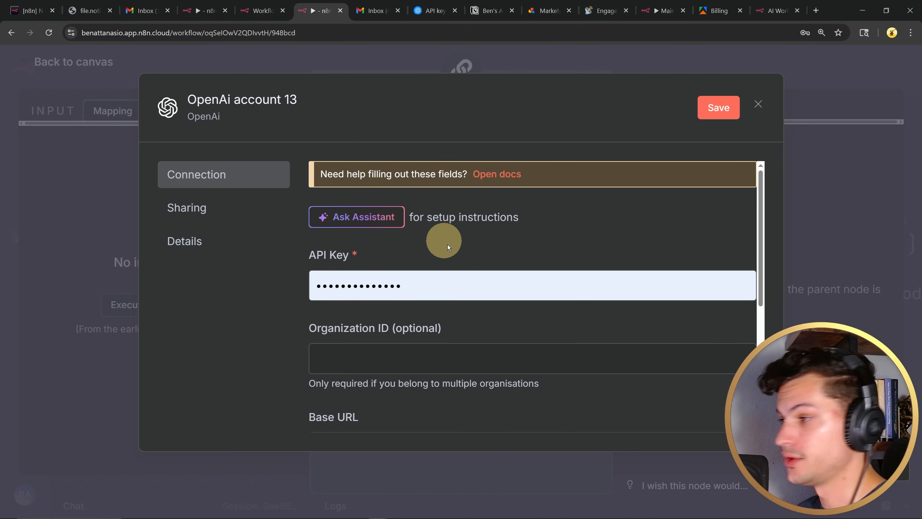
Step: Back in n8n, replace the new OpenAI credential's API key with the copied secret key and save the credential
left_click_drag(439, 291, 256, 282)
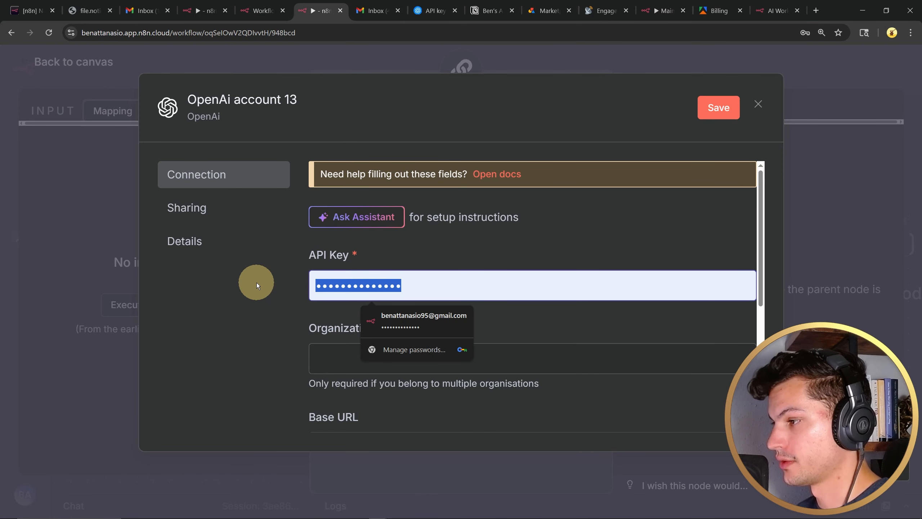
key("ctrl+v")
left_click(714, 113)
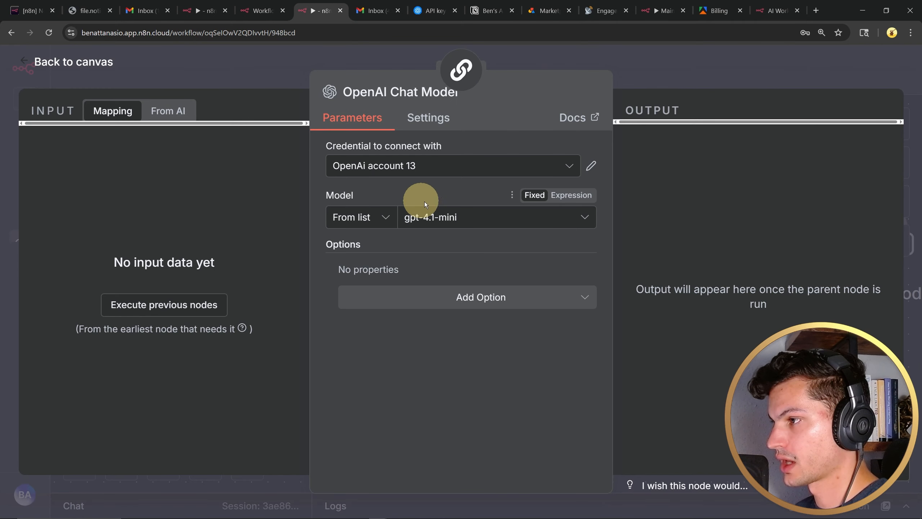
Step: Set the OpenAI Chat Model's model to gpt-5-mini and check the other gpt-5 variants in the model list
left_click(478, 219)
type("gpt")
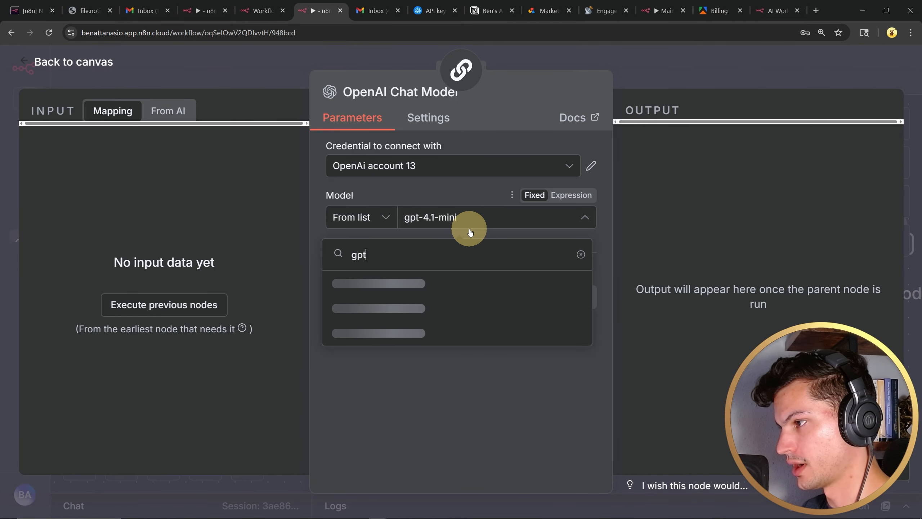
type("-5")
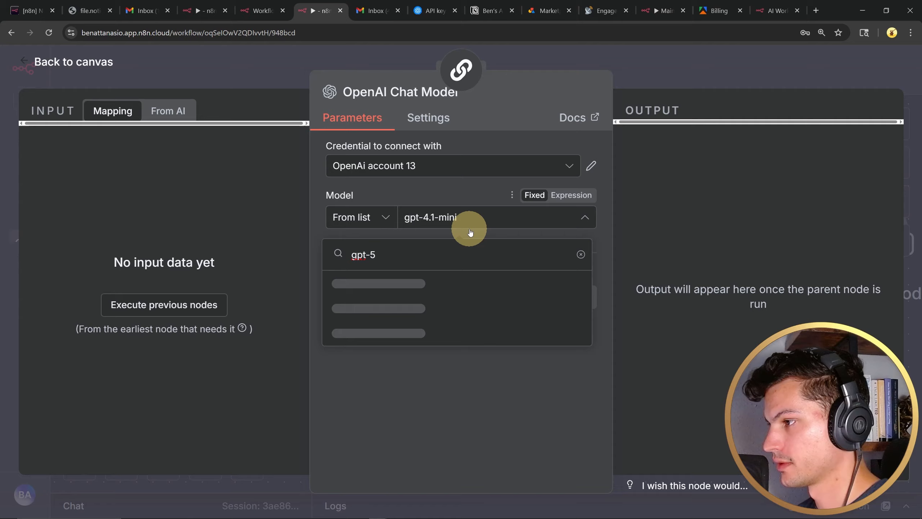
scroll(394, 328, "down", 2)
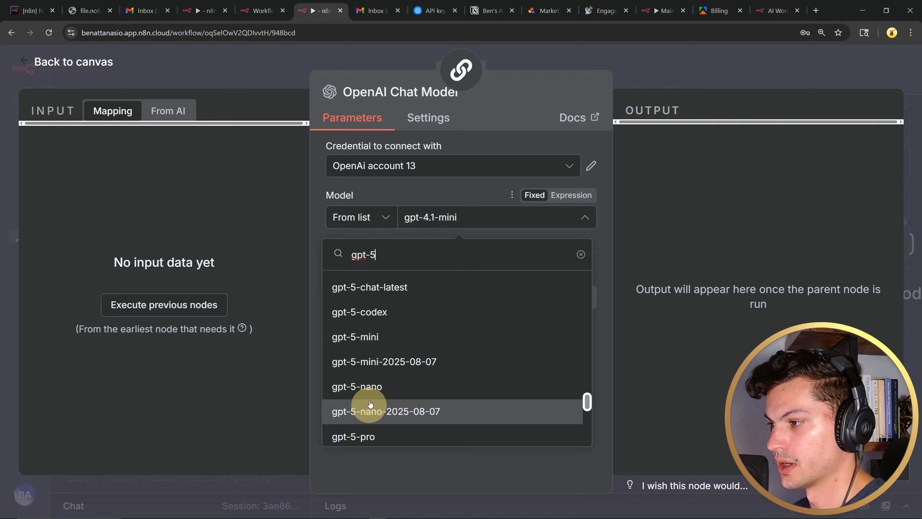
left_click(422, 342)
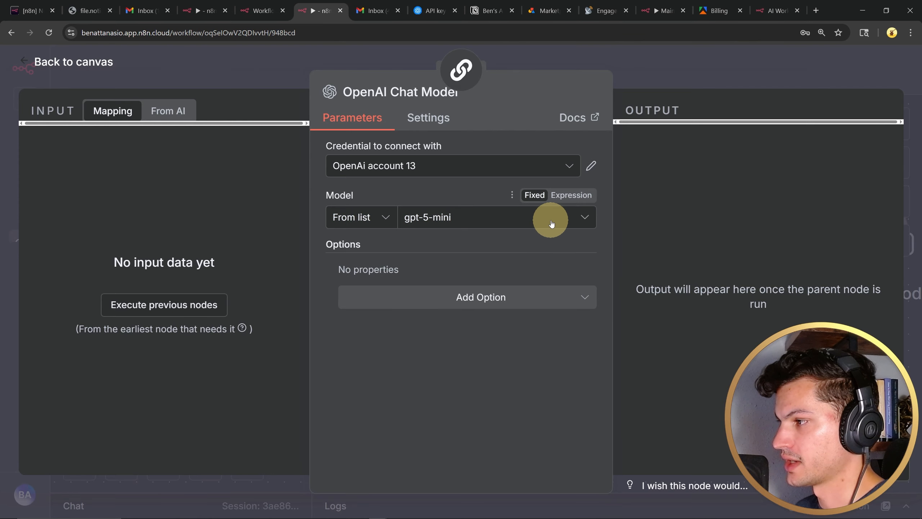
left_click(573, 223)
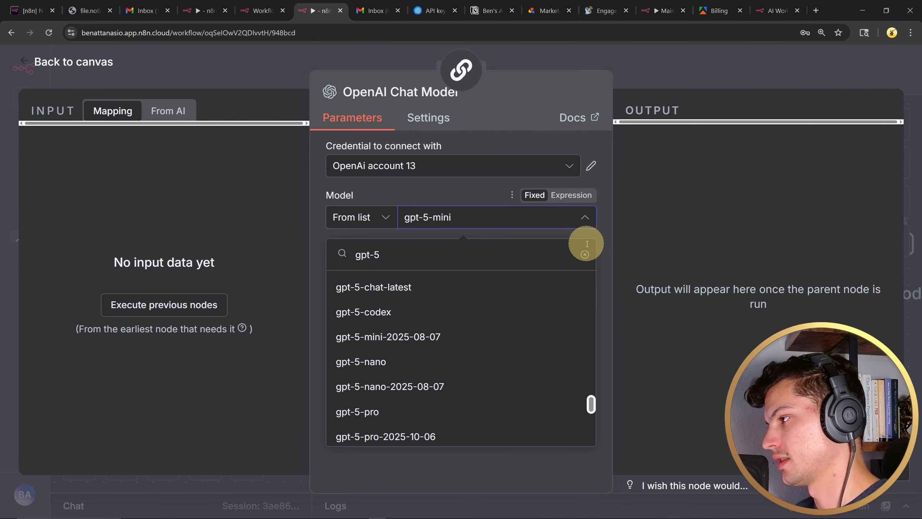
left_click(535, 469)
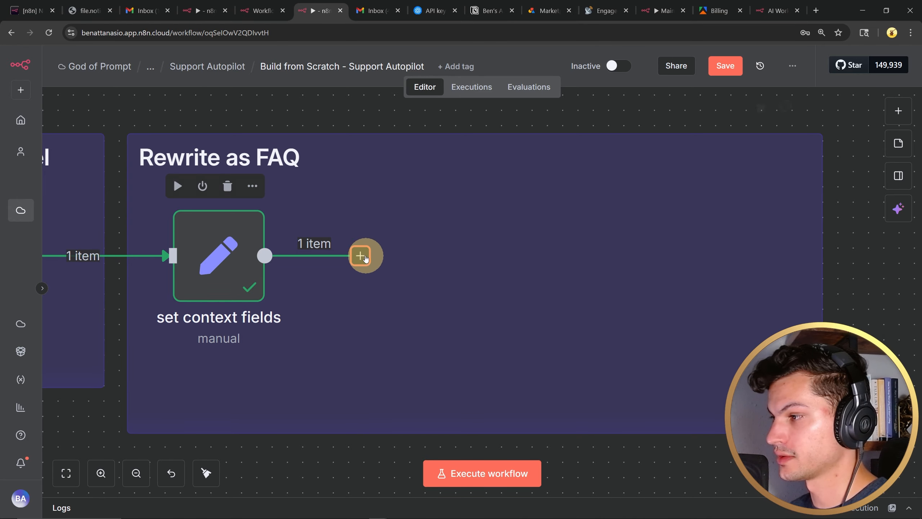
Step: Search the nodes for basic and add a Basic LLM Chain after set context fields
left_click(360, 255)
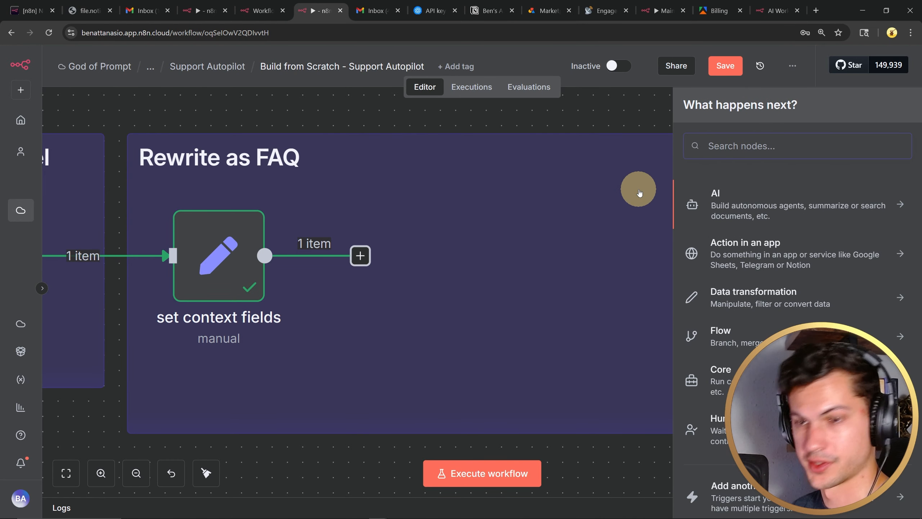
type("basic")
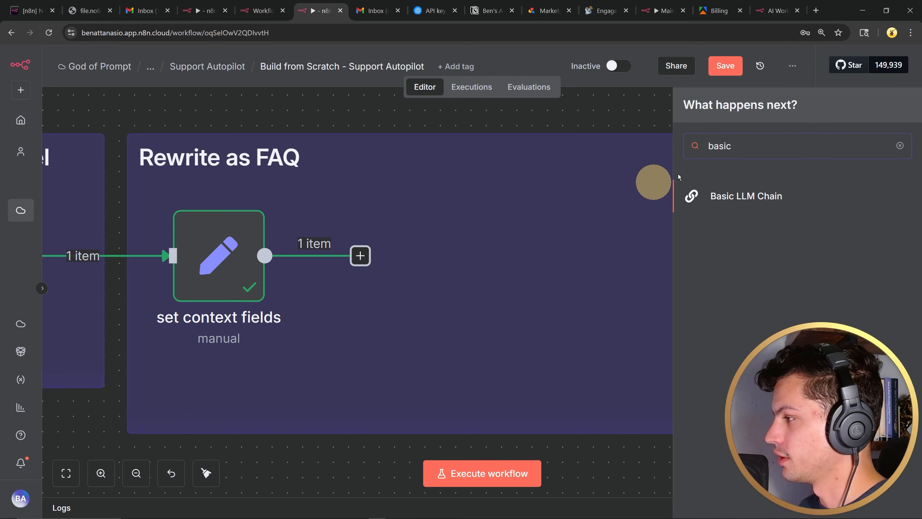
left_click(802, 194)
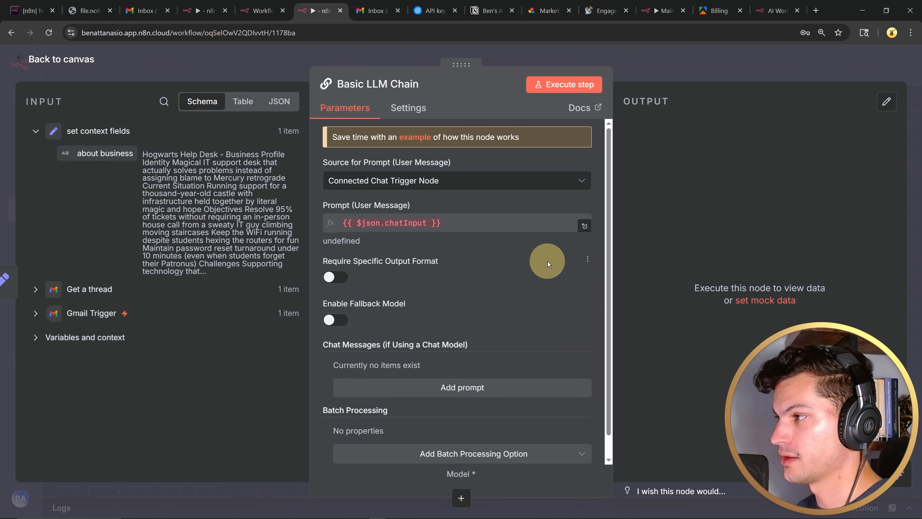
Step: Set the chain's prompt source to Define below and fill the user message with the Gmail Trigger subject, its textAsHtml and the thread's messages[1].snippet
left_click(441, 180)
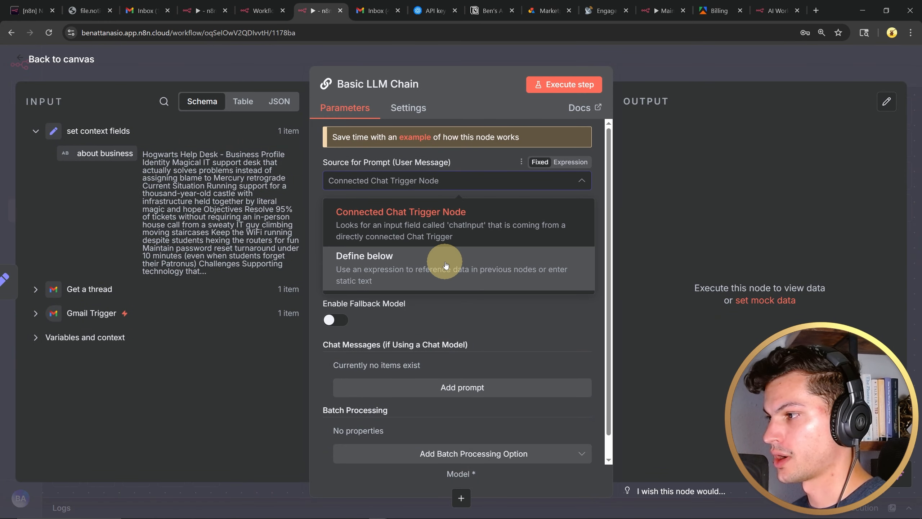
left_click(443, 269)
left_click(488, 228)
key("ctrl+v")
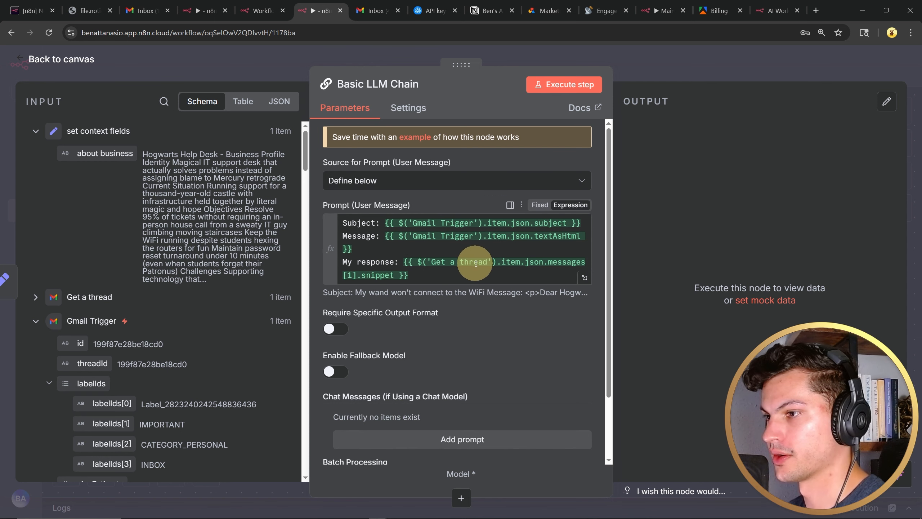
Step: Expand the Get a thread input data and compare the snippets of messages[0] and messages[1] to locate the support reply
left_click(36, 297)
scroll(121, 282, "down", 3)
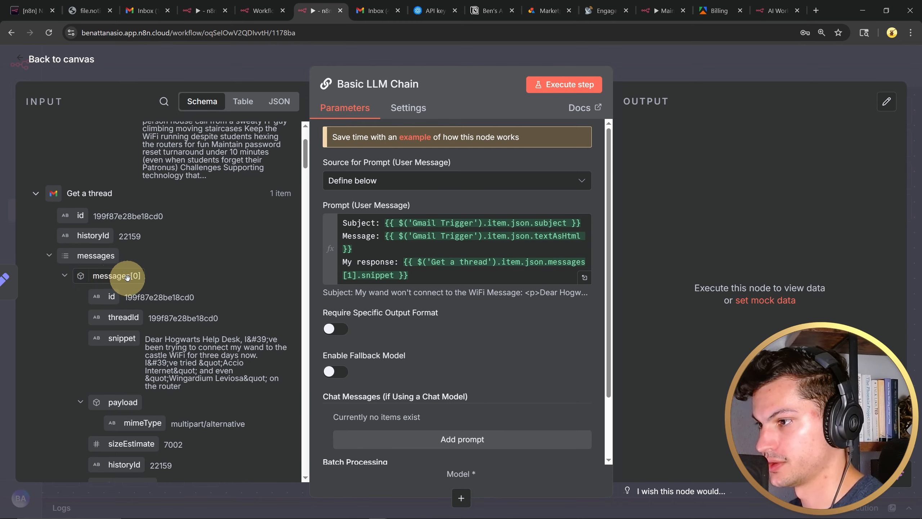
scroll(128, 275, "down", 1)
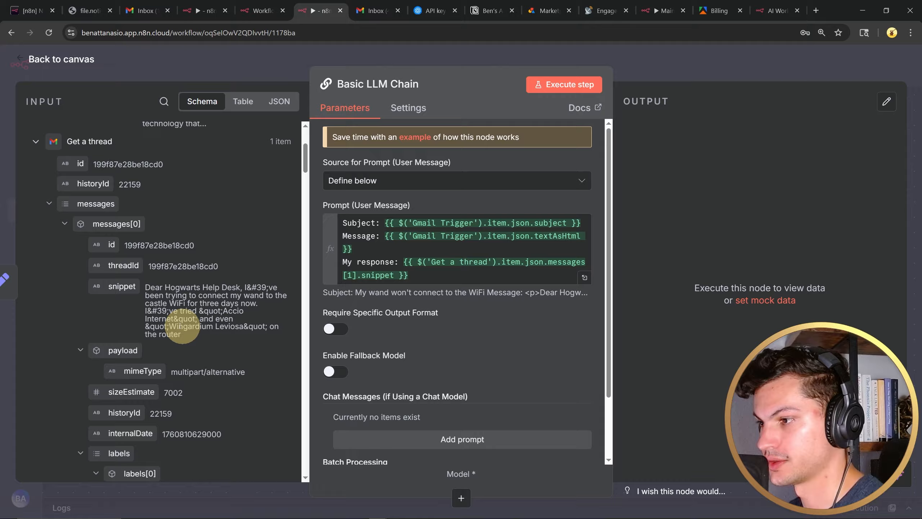
scroll(202, 336, "down", 9)
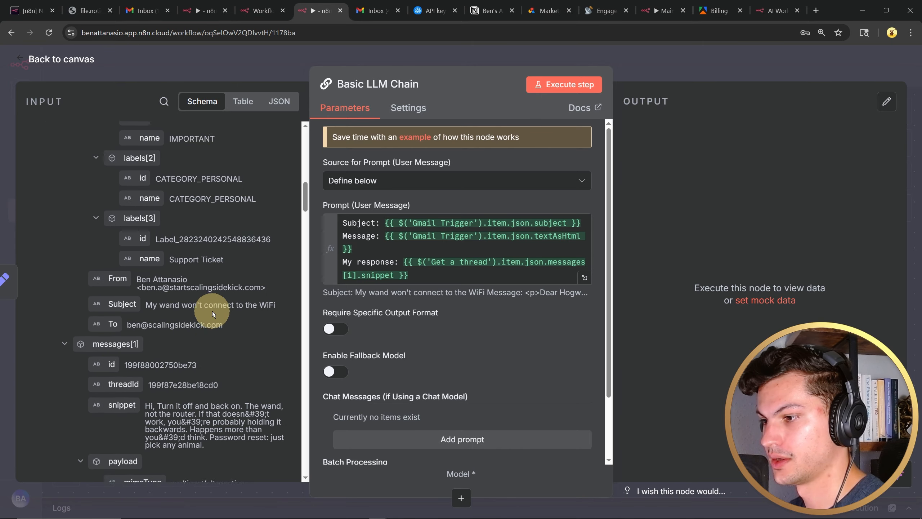
scroll(173, 315, "down", 2)
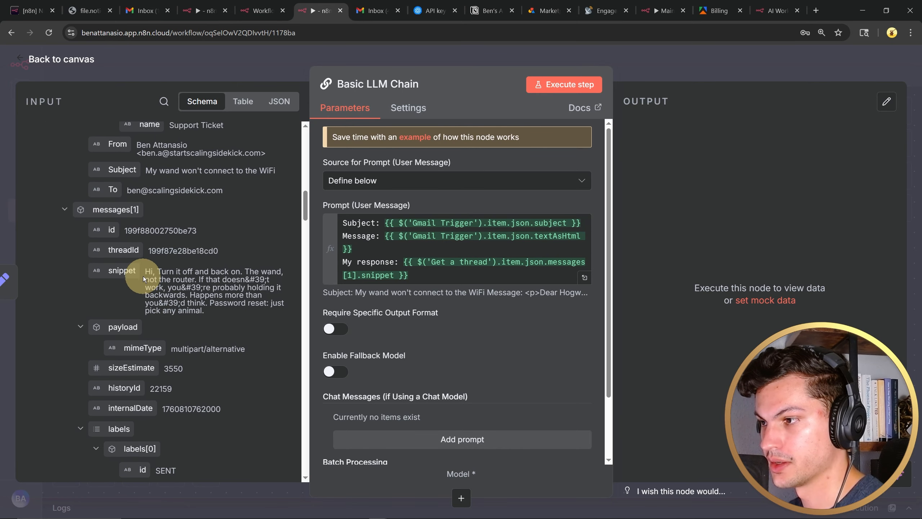
left_click_drag(145, 272, 213, 304)
Step: Add a System chat message to the chain and paste the FAQ-rewriting instructions with the $json.about_business expression and JSON title and content output
scroll(501, 303, "down", 2)
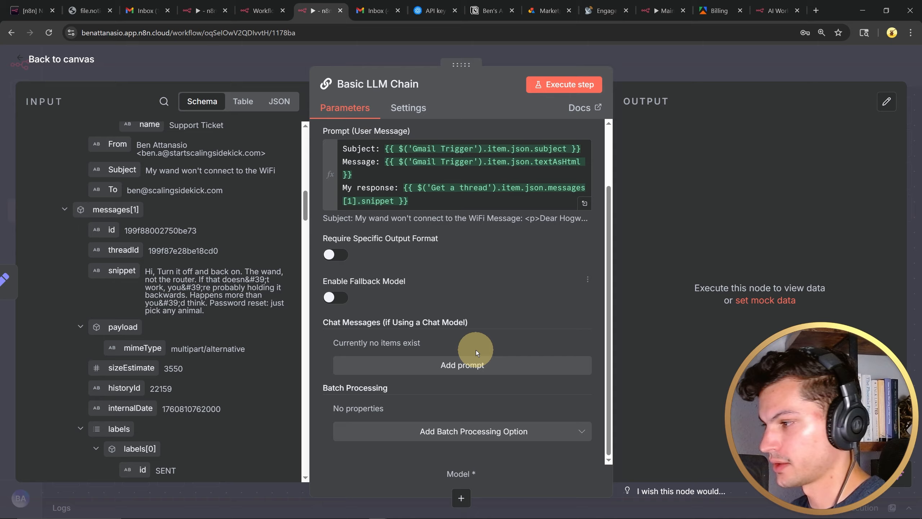
left_click(468, 365)
left_click(368, 403)
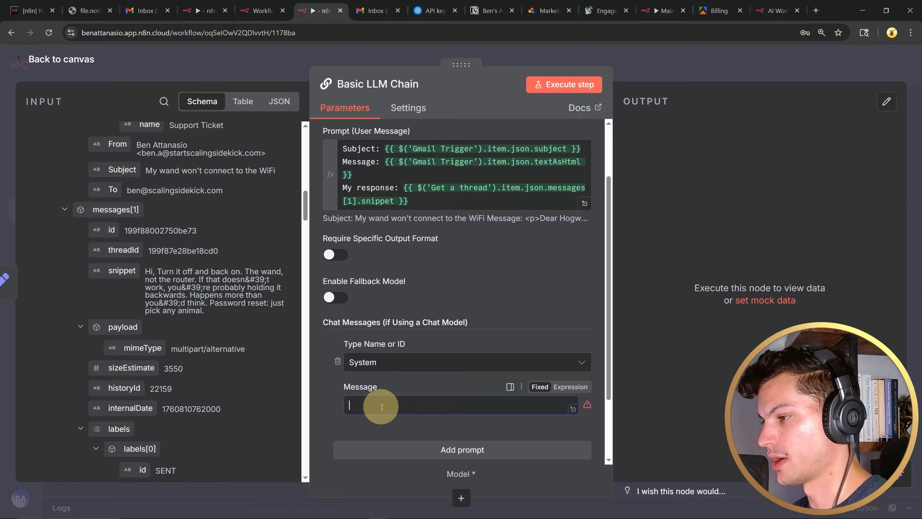
key("ctrl+v")
scroll(479, 379, "down", 1)
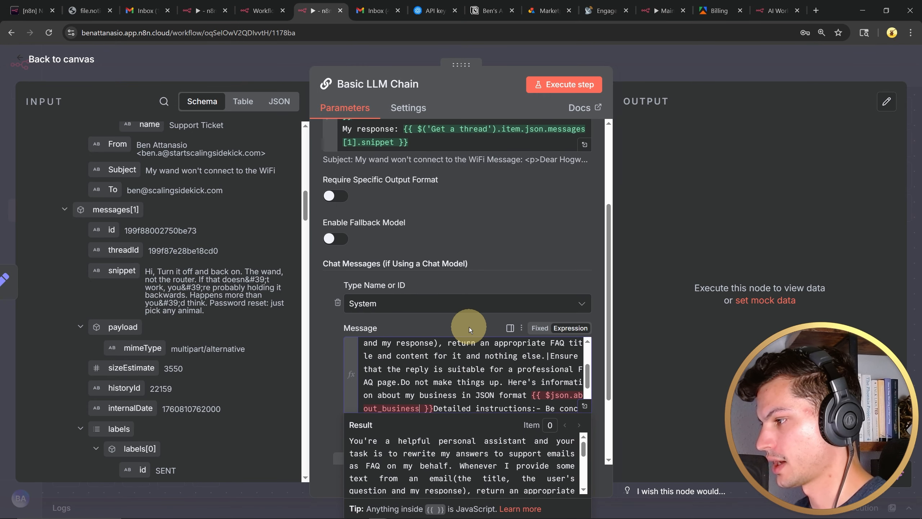
Step: Replace the $json.about_business expression in the System message with the about business field from set context fields and execute the chain
left_click(510, 328)
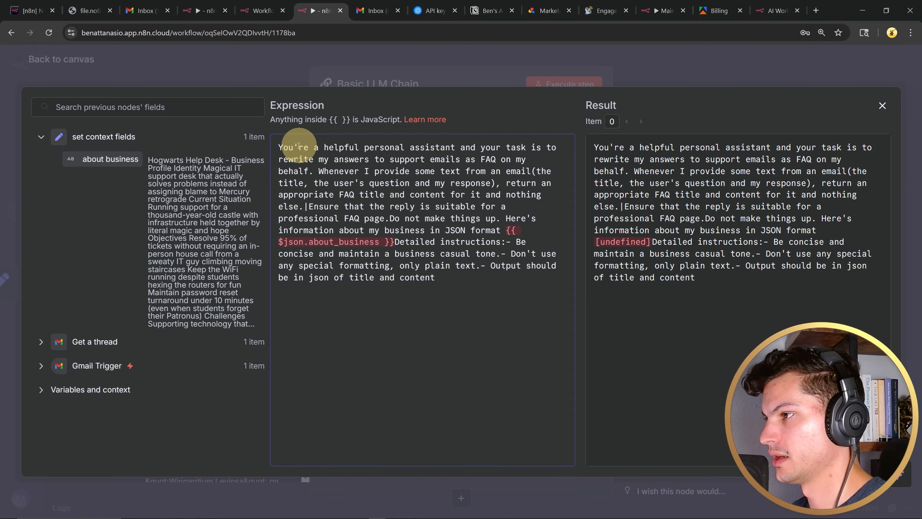
left_click_drag(270, 146, 306, 172)
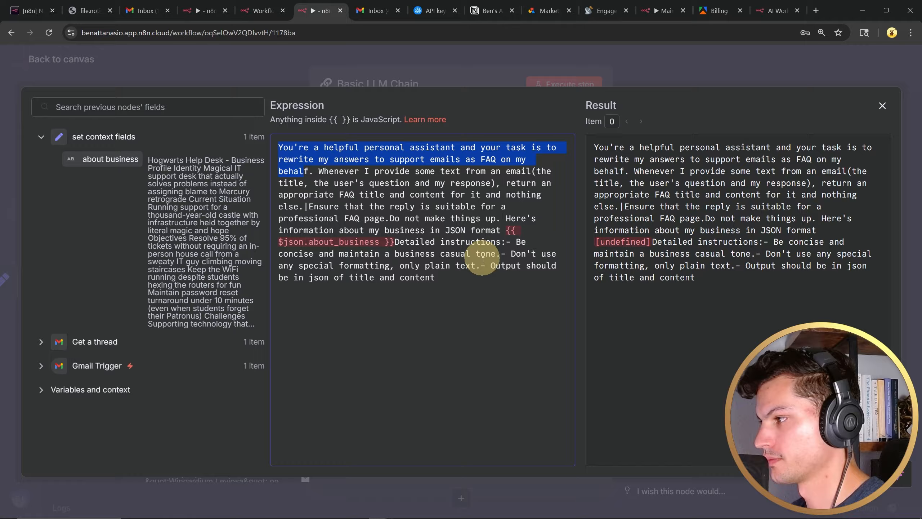
mouse_move(506, 218)
left_mouse_down()
mouse_move(510, 228)
mouse_move(393, 243)
mouse_move(515, 230)
left_mouse_up()
left_click(402, 239)
key("BackSpace")
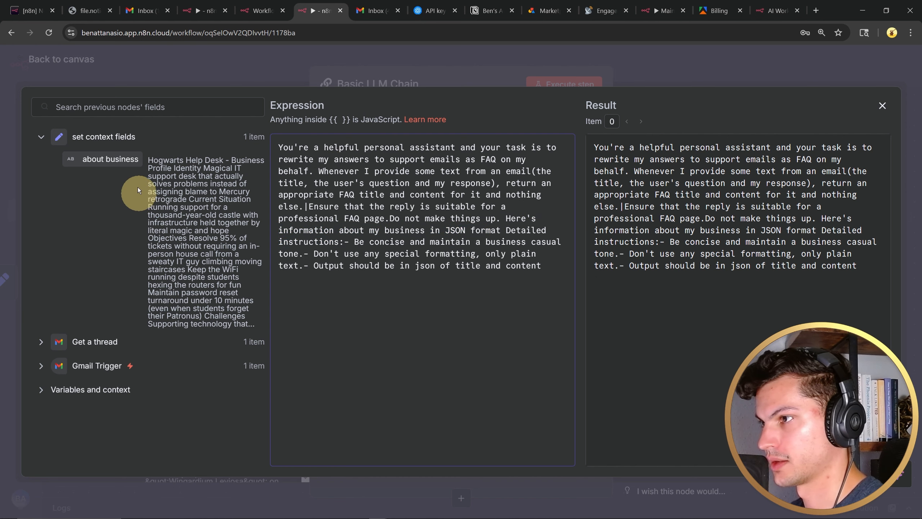
left_click_drag(116, 160, 505, 232)
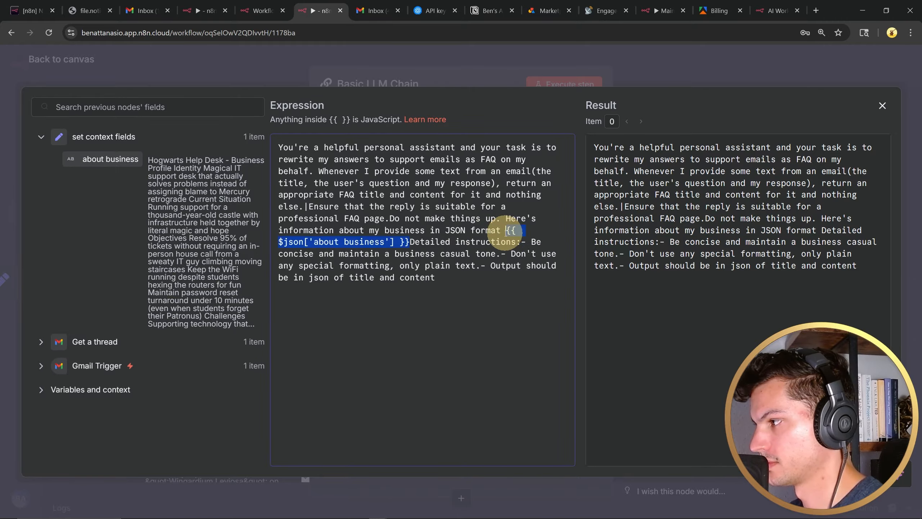
key("Escape")
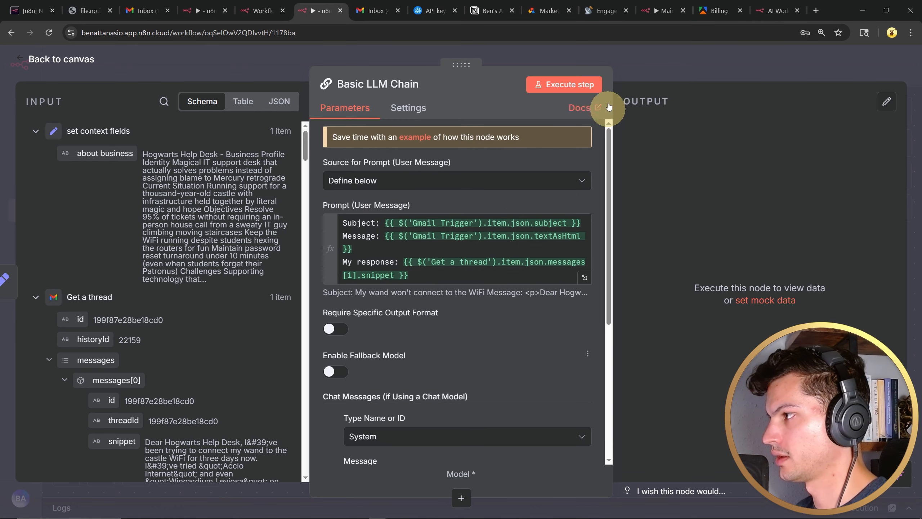
left_click(566, 84)
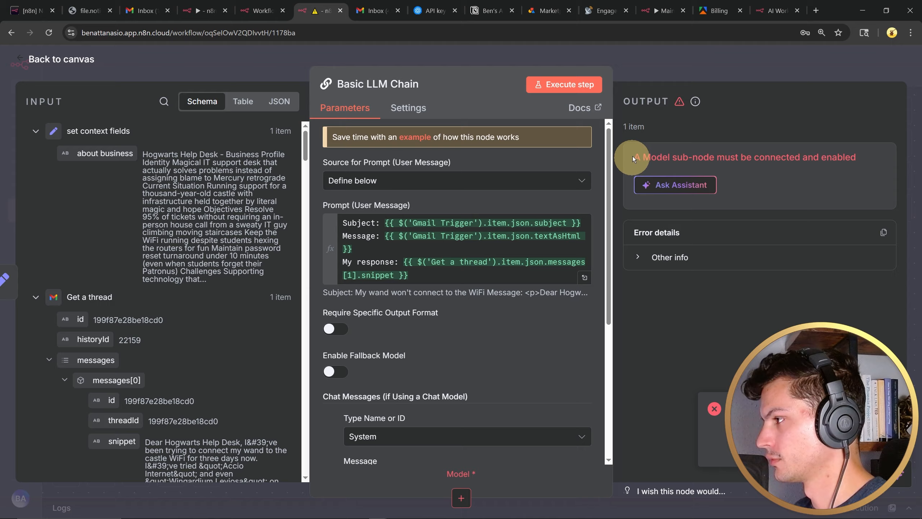
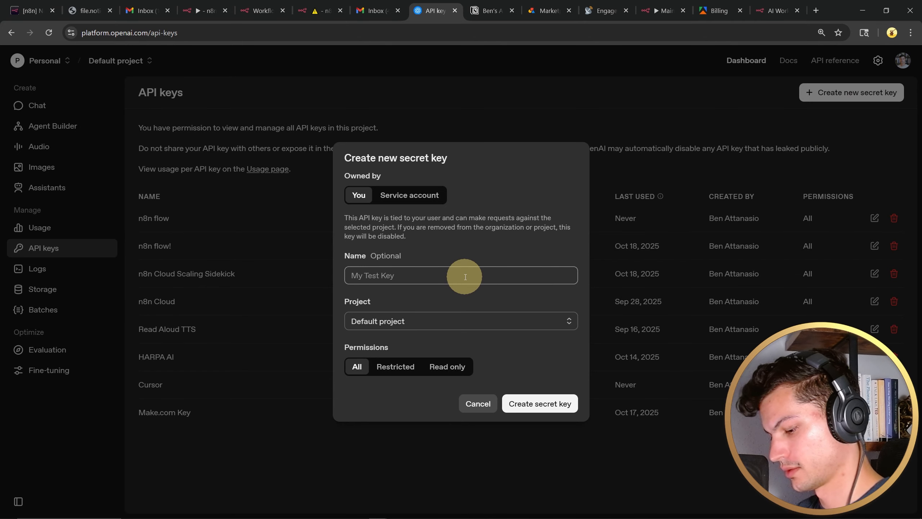
Step: Create an OpenAI secret key named n8n flow123, paste it as the API key of the n8n OpenAI credential and save
type("123")
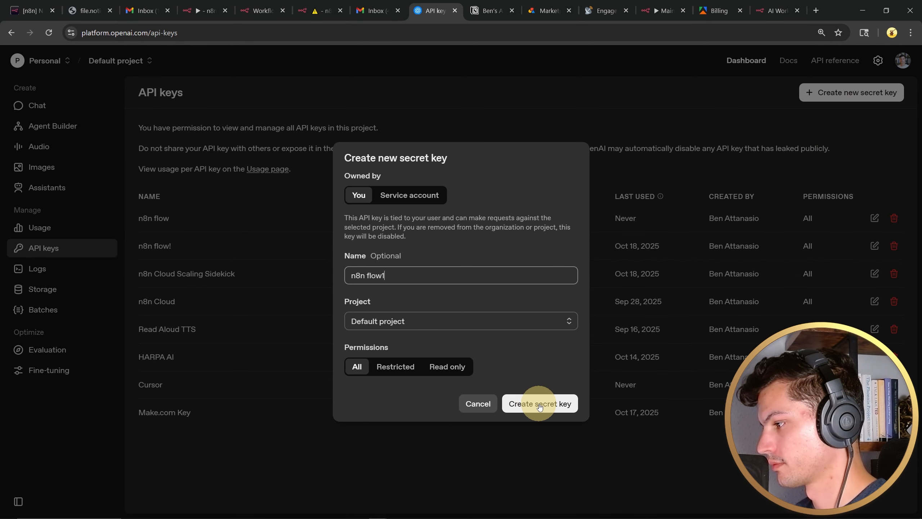
left_click(539, 402)
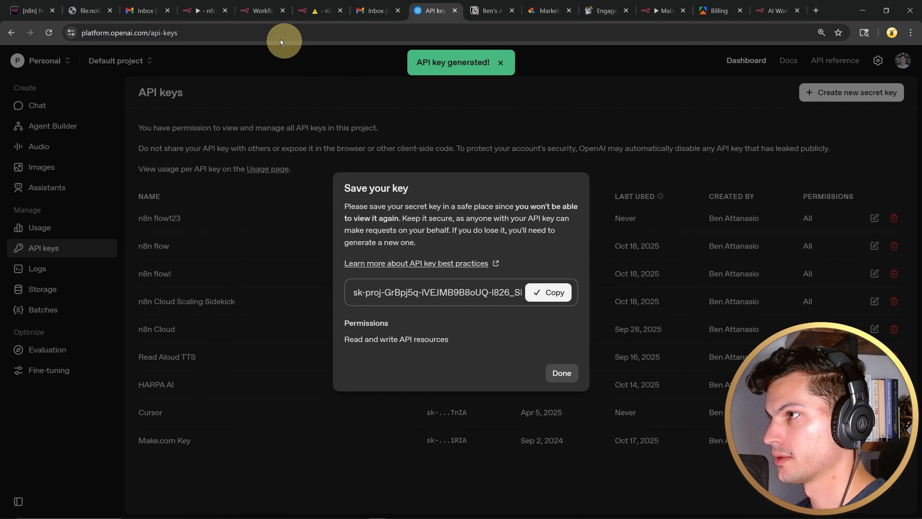
left_click(304, 11)
left_click(376, 254)
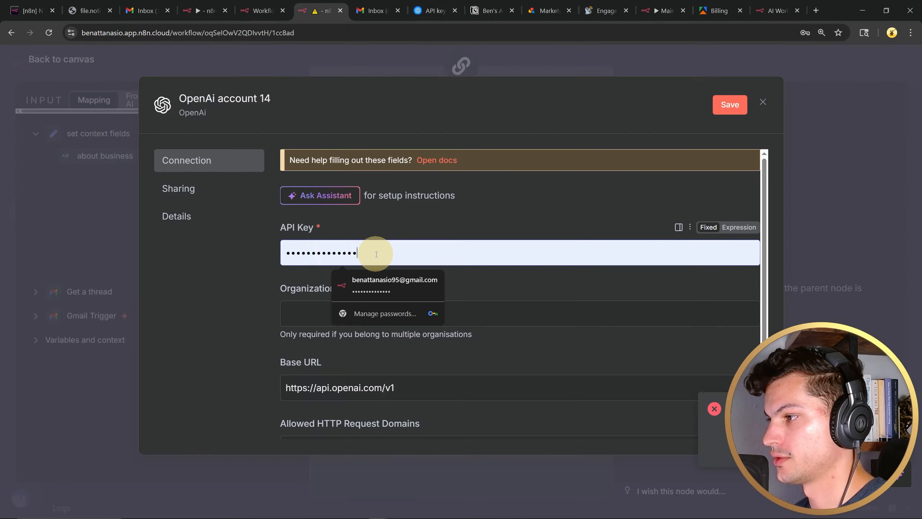
key("ctrl+v")
left_click(730, 105)
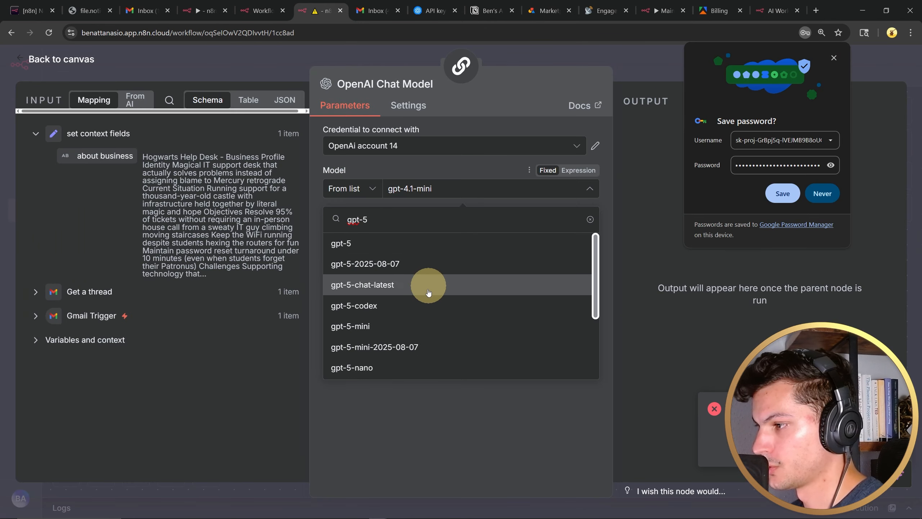
Step: Choose gpt-5-mini for the OpenAI Chat Model and examine the title and content text that Basic LLM Chain outputs
left_click(417, 327)
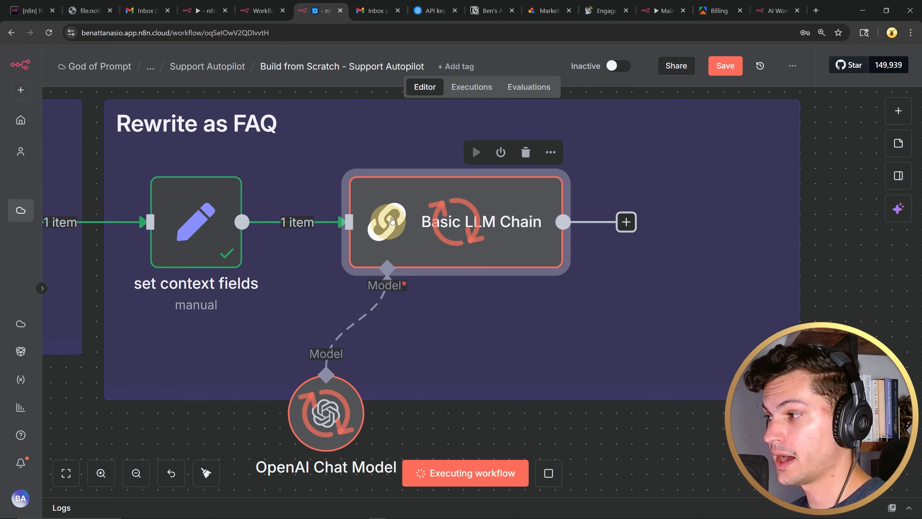
scroll(471, 230, "left", 5)
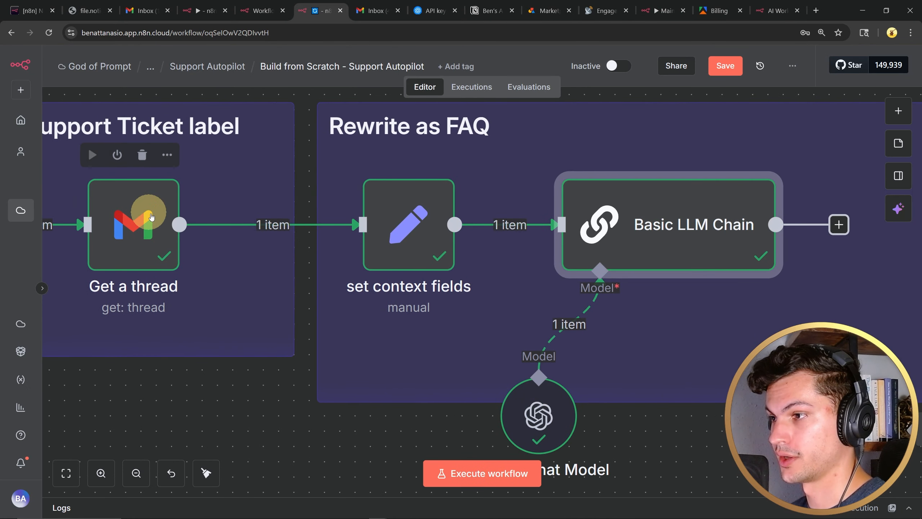
scroll(600, 214, "right", 1)
scroll(601, 215, "right", 4)
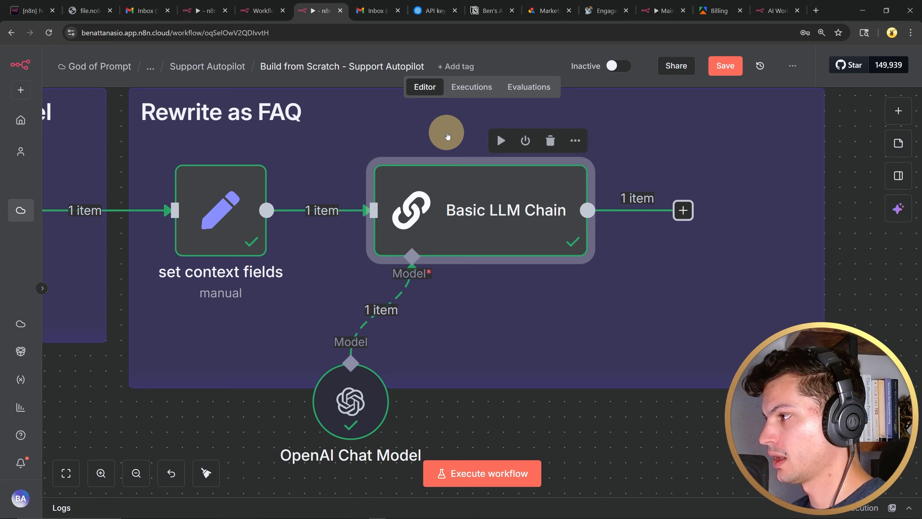
double_click(528, 218)
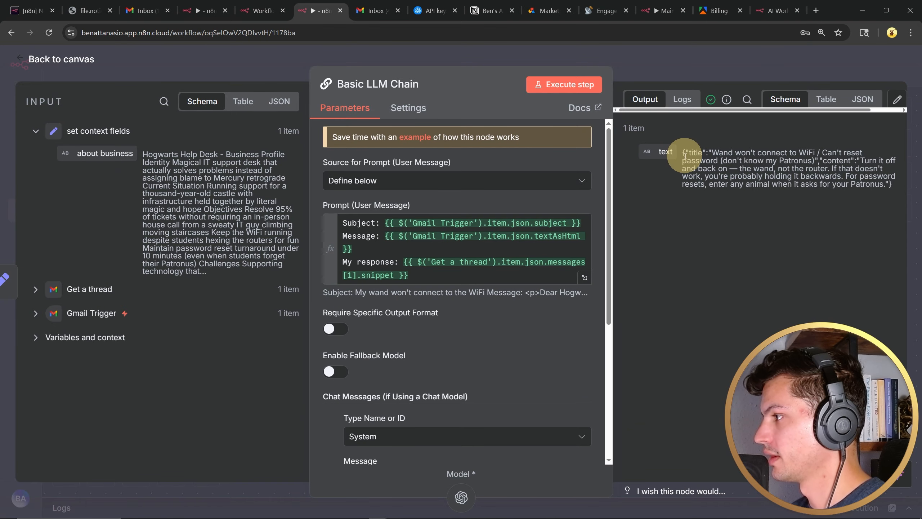
left_click_drag(690, 152, 886, 185)
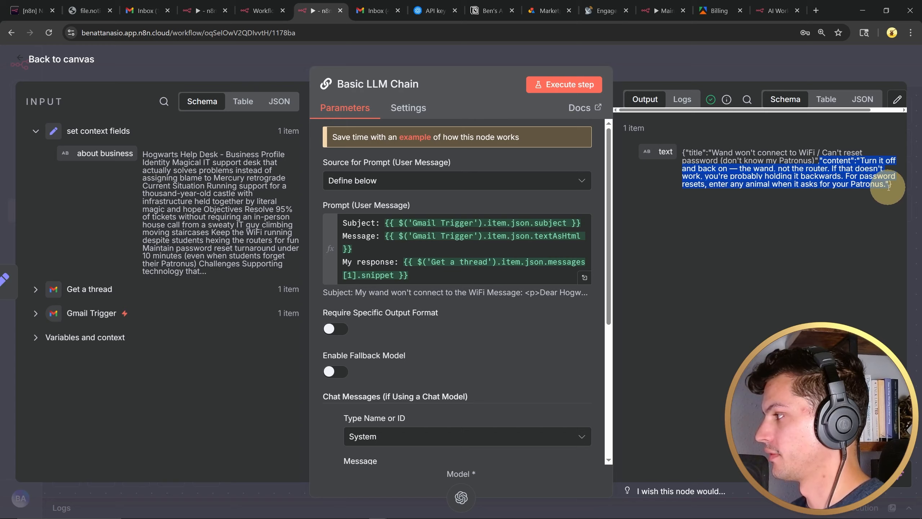
left_click(26, 59)
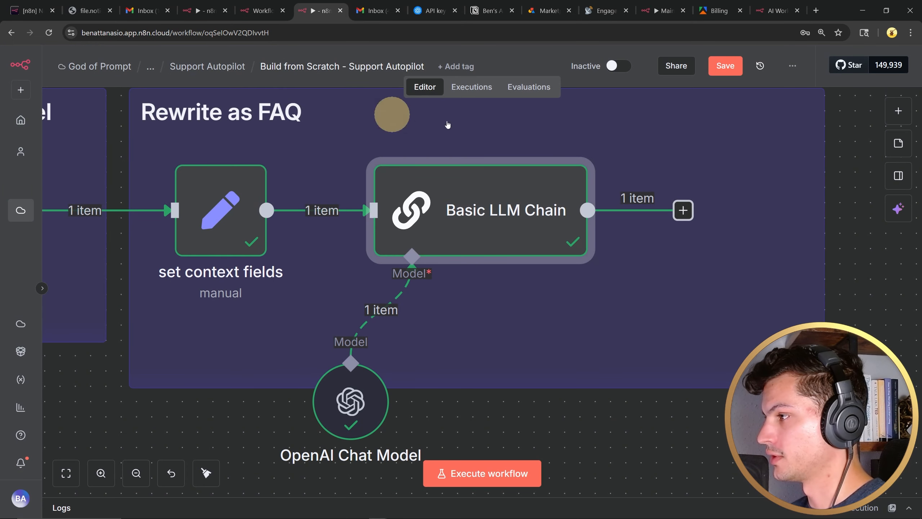
Step: Search the nodes for code and add a Code in JavaScript node after Basic LLM Chain
left_click_drag(647, 136, 487, 148)
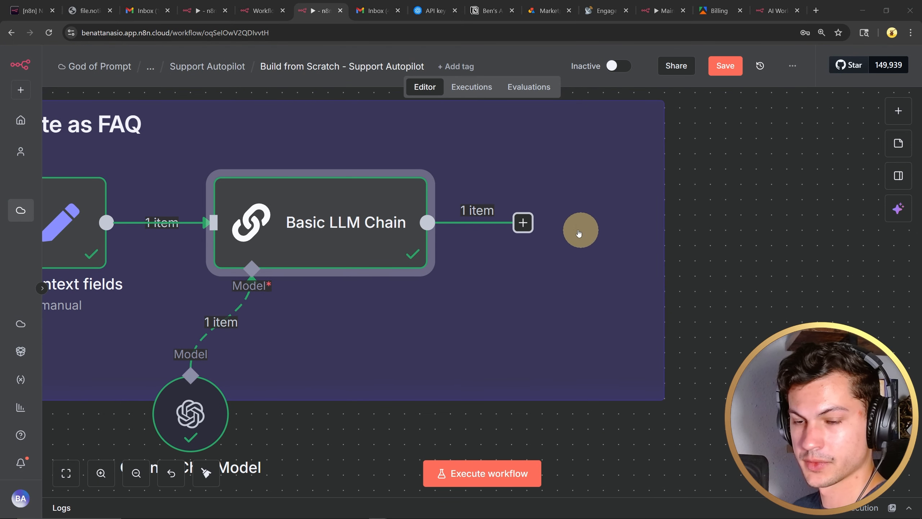
left_click(523, 222)
type("c")
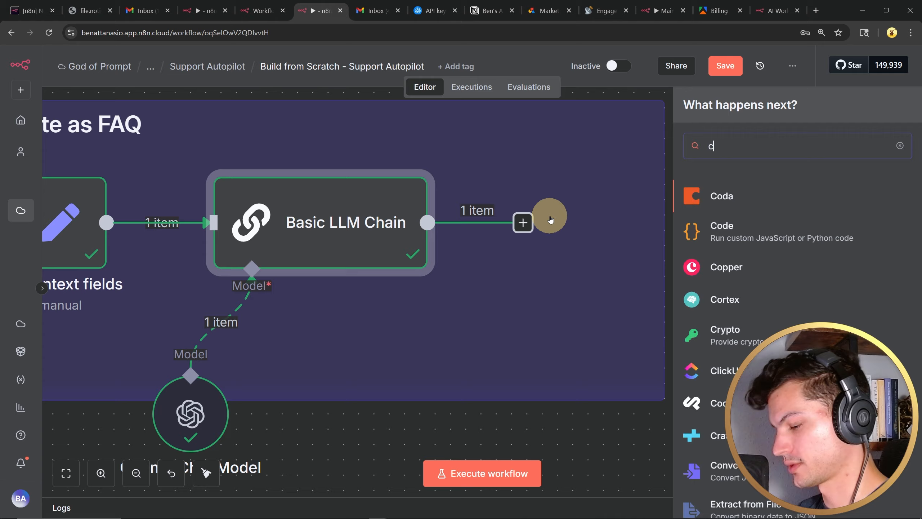
type("ode")
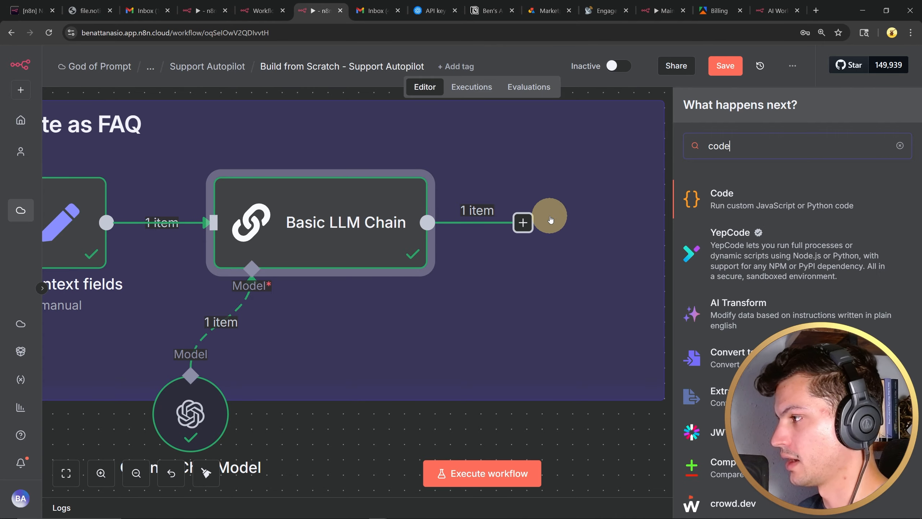
left_click(745, 204)
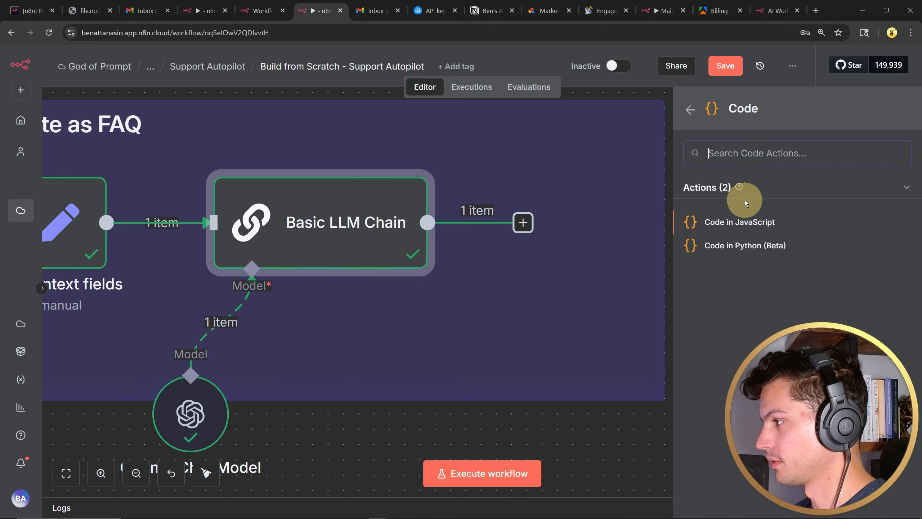
left_click(758, 222)
Step: Replace the Code node's script with one returning JSON.parse of $json.text with its \n sequences removed
left_click(479, 283)
key("ctrl+a")
key("ctrl+v")
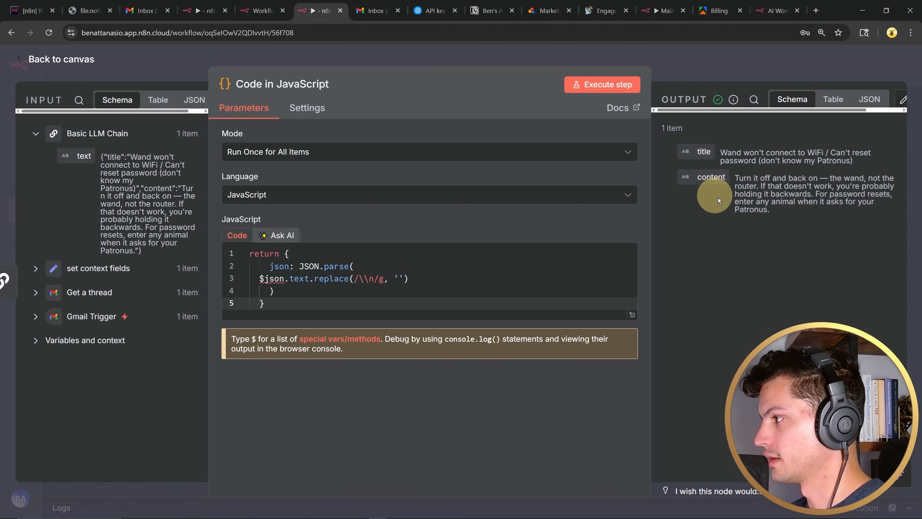
key("Escape")
Step: Add a Notion Create a database page node after Code in JavaScript and start a new Notion credential for it
left_click_drag(835, 136, 512, 149)
scroll(375, 160, "up", 1)
left_click_drag(414, 168, 394, 139)
left_click(216, 254)
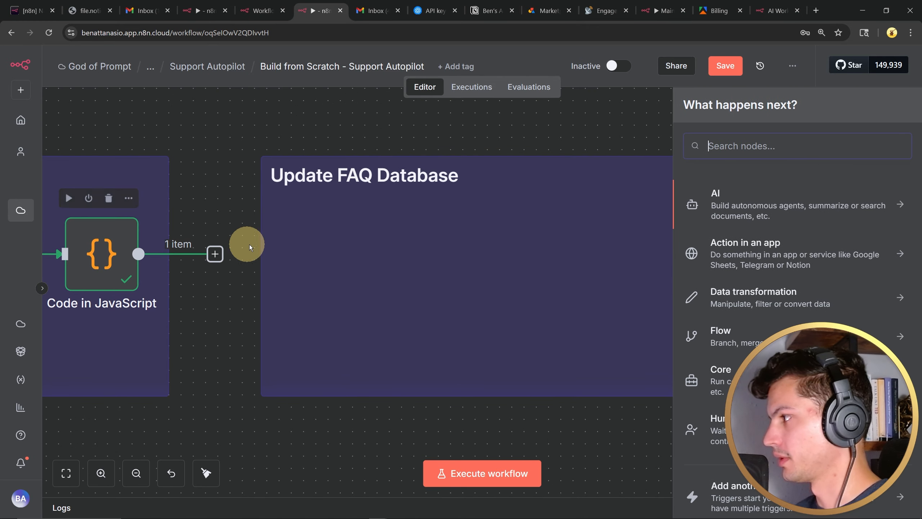
type("notion")
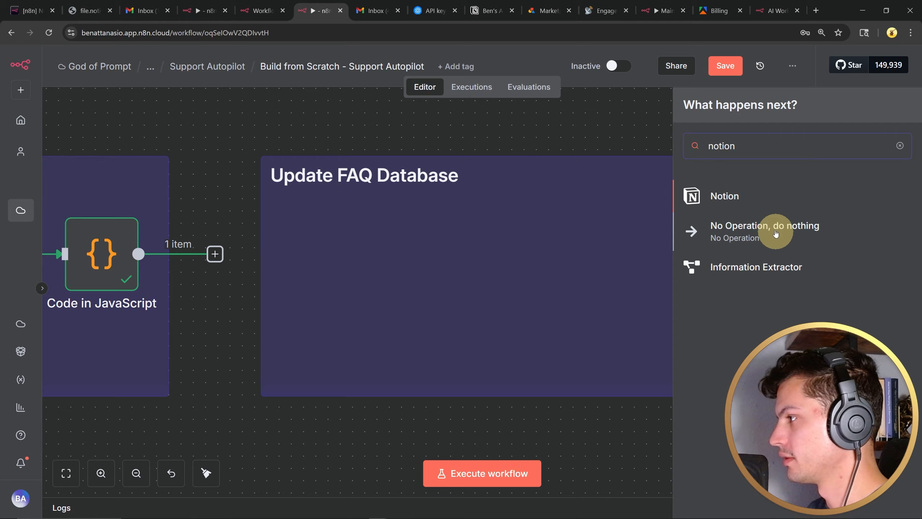
left_click(760, 189)
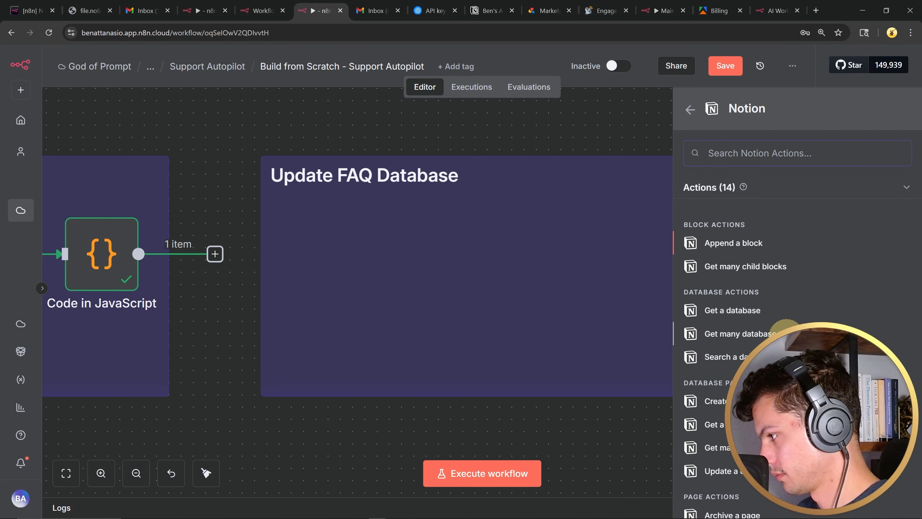
left_click(714, 401)
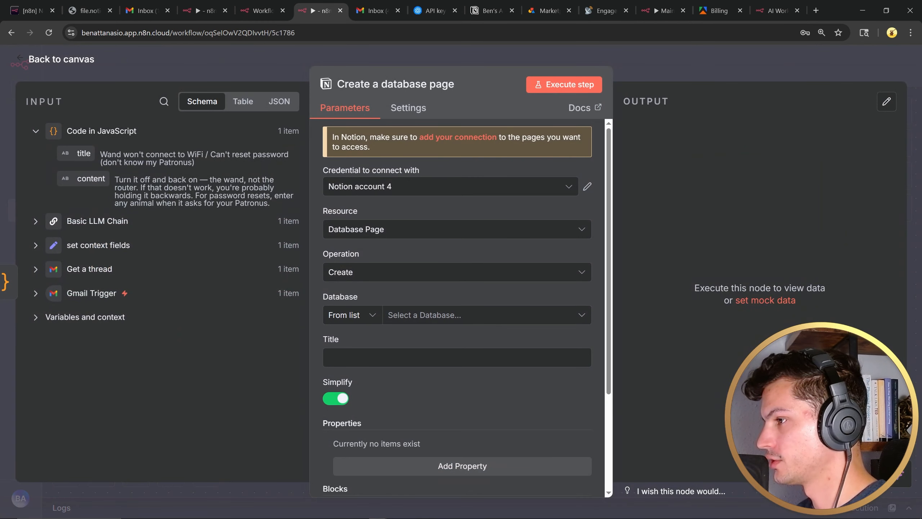
left_click(539, 190)
left_click(423, 349)
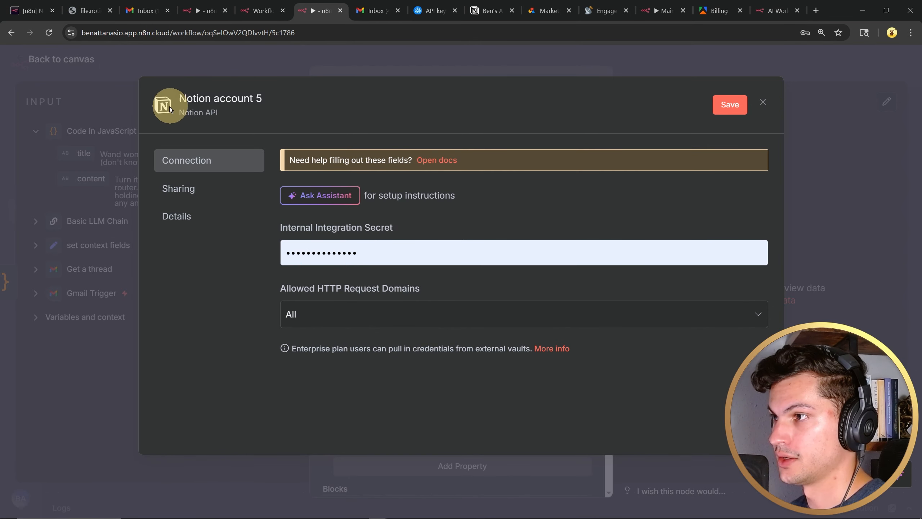
Step: Switch to the Auto-FAQ database in Notion and open the Integrations page through its connection management, down to the New integration entry
left_click(487, 11)
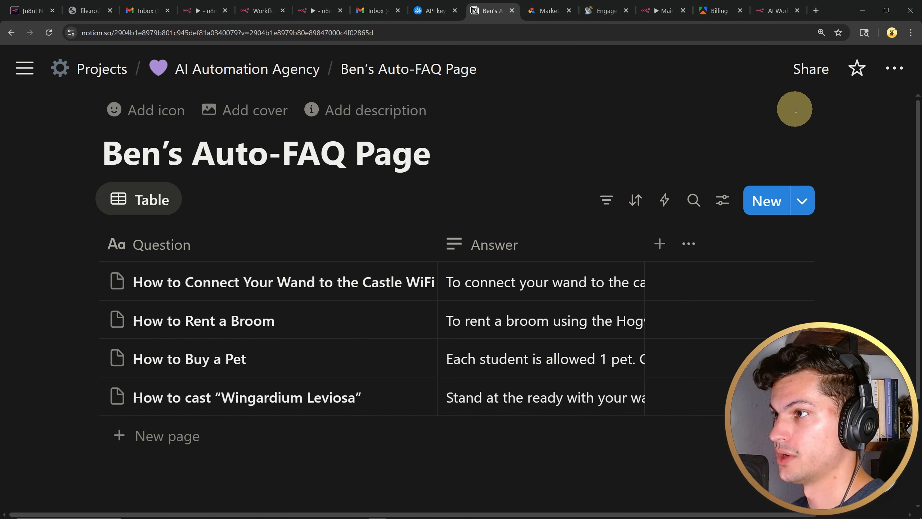
left_click(896, 70)
scroll(815, 267, "down", 5)
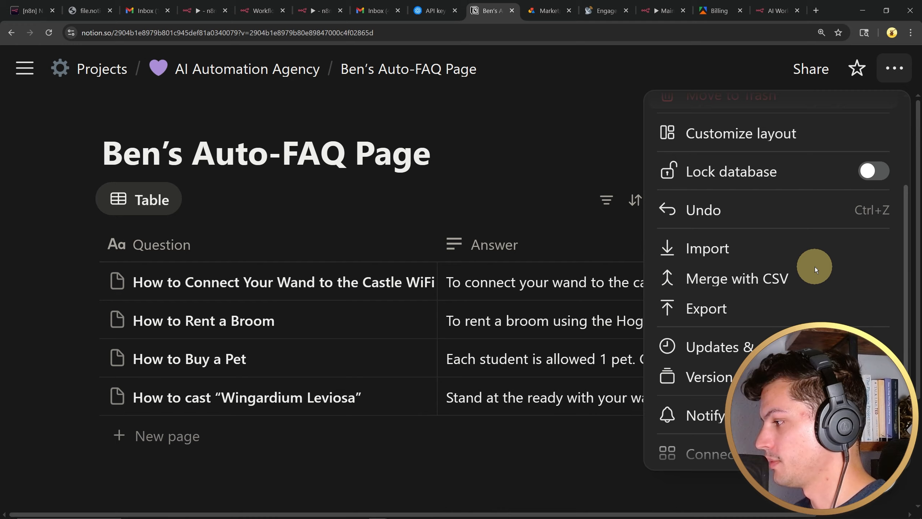
mouse_move(814, 349)
scroll(783, 326, "down", 1)
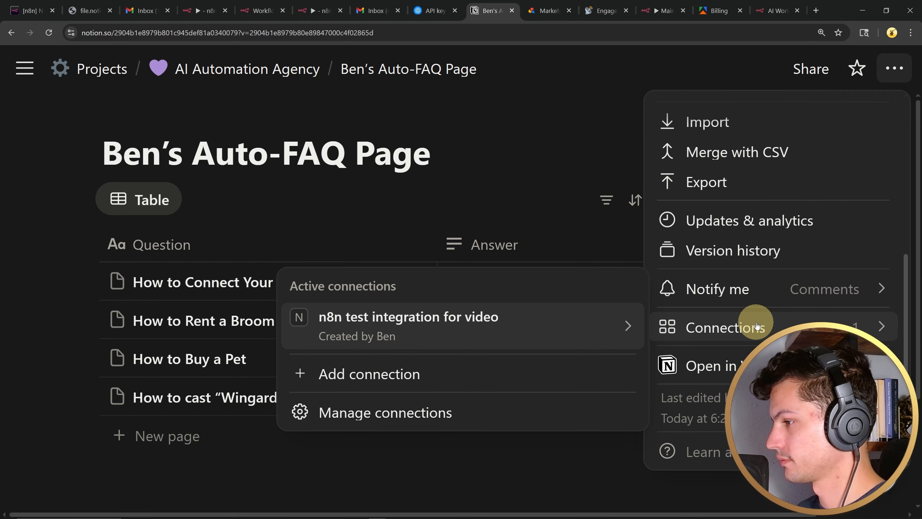
left_click(439, 412)
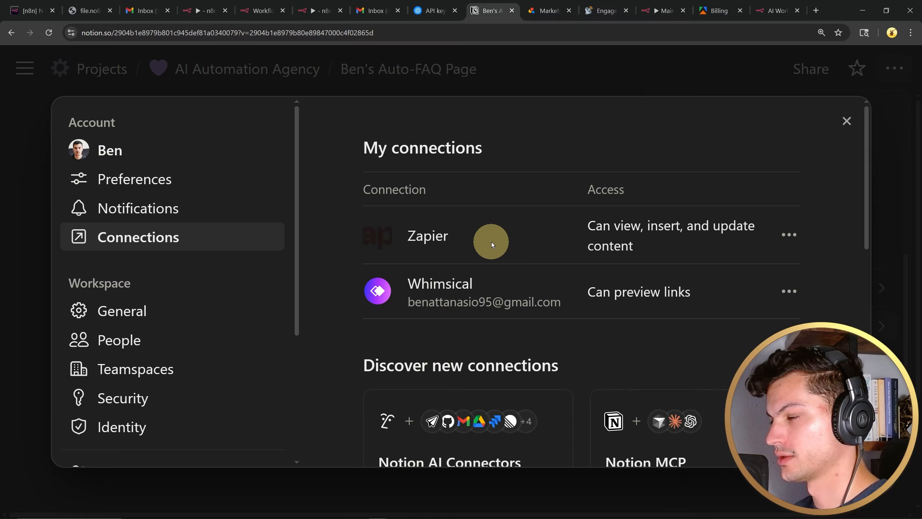
scroll(484, 244, "down", 15)
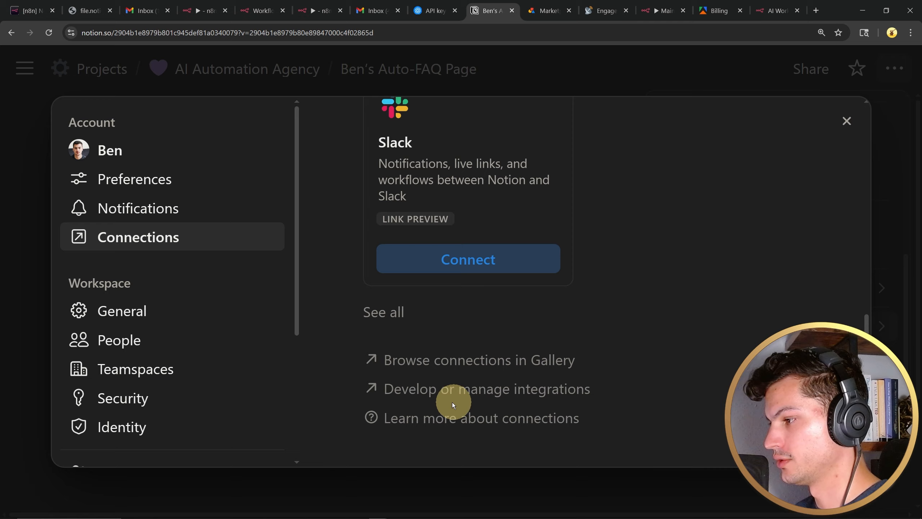
left_click(554, 388)
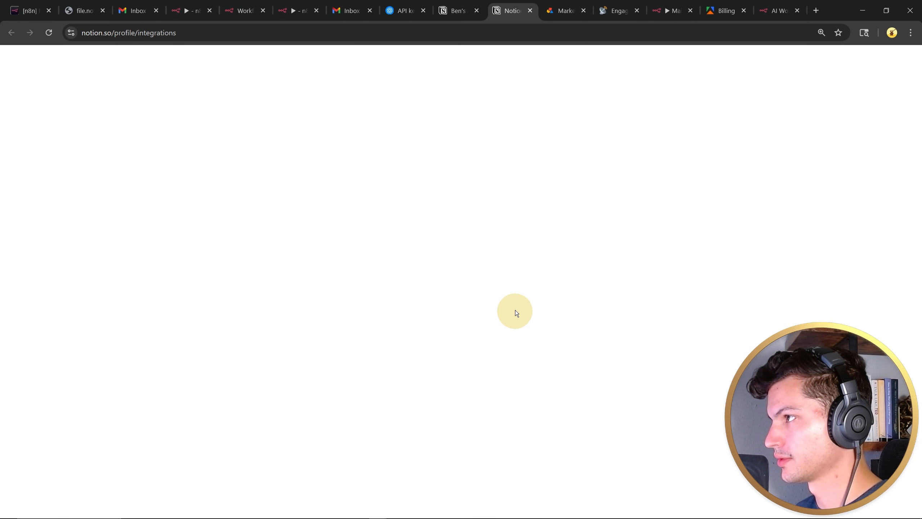
key("ctrl+minus")
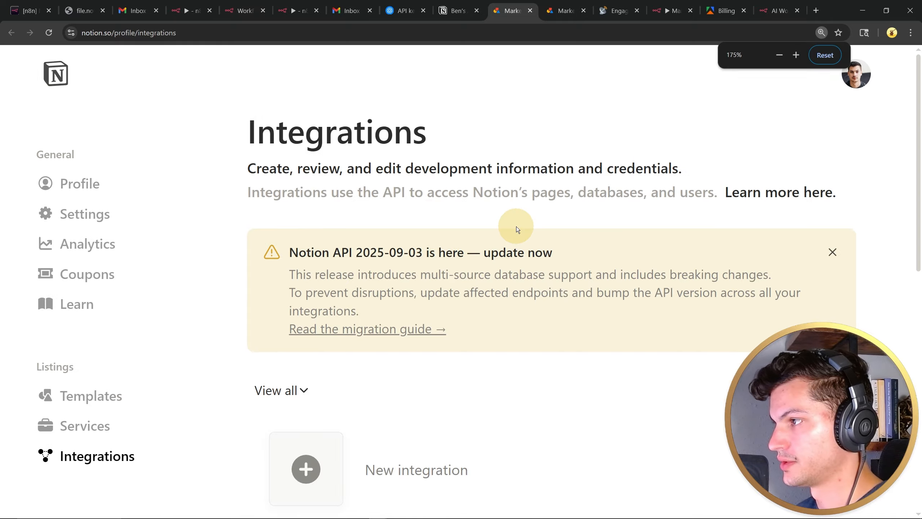
scroll(516, 226, "down", 5)
scroll(504, 223, "down", 3)
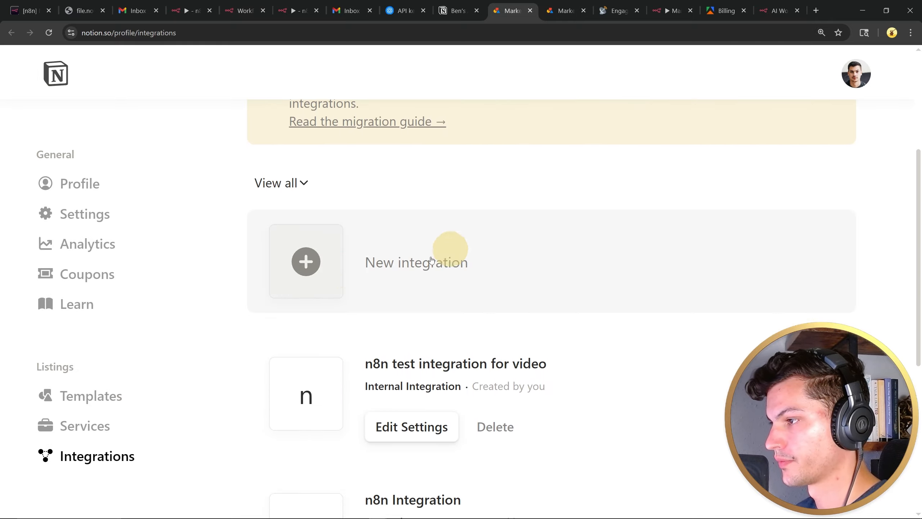
Step: Create a new internal integration named n8n flow 123, associated with the personal workspace
left_click(306, 262)
scroll(311, 269, "up", 2)
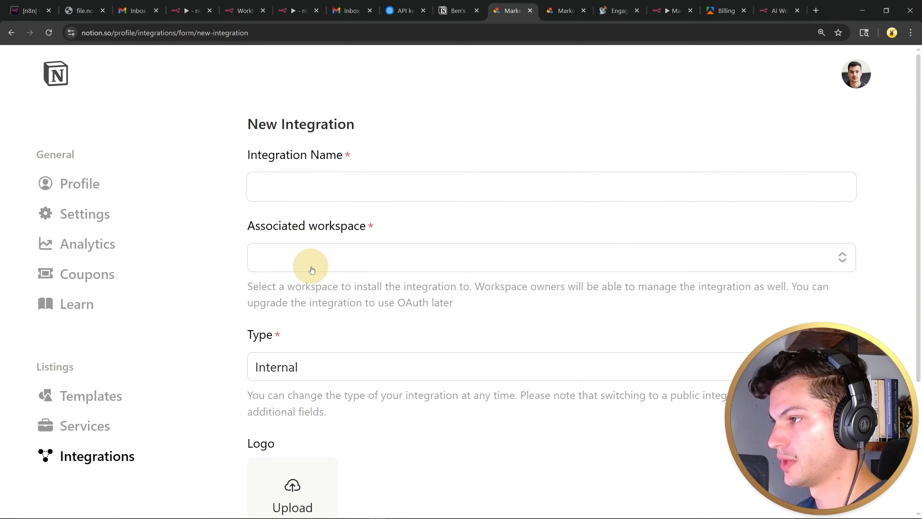
left_click(329, 192)
left_click(366, 257)
left_click(378, 290)
scroll(381, 293, "down", 5)
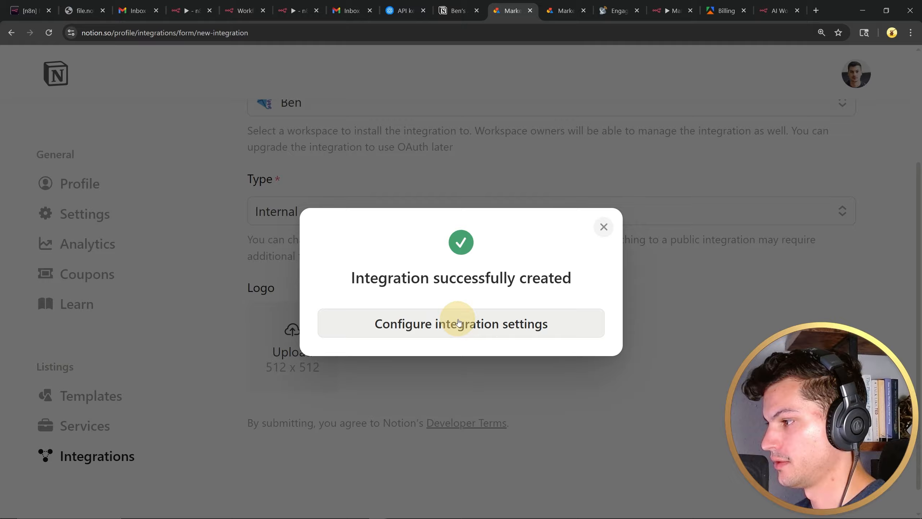
Step: Open the new integration's settings, reveal its Internal Integration Secret and copy it
left_click(457, 319)
scroll(581, 243, "down", 5)
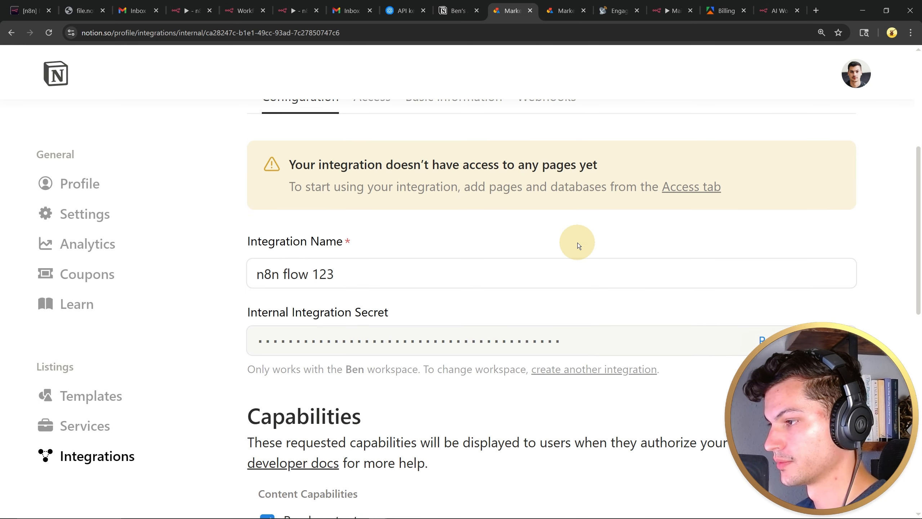
left_click_drag(247, 314, 394, 313)
left_click(762, 340)
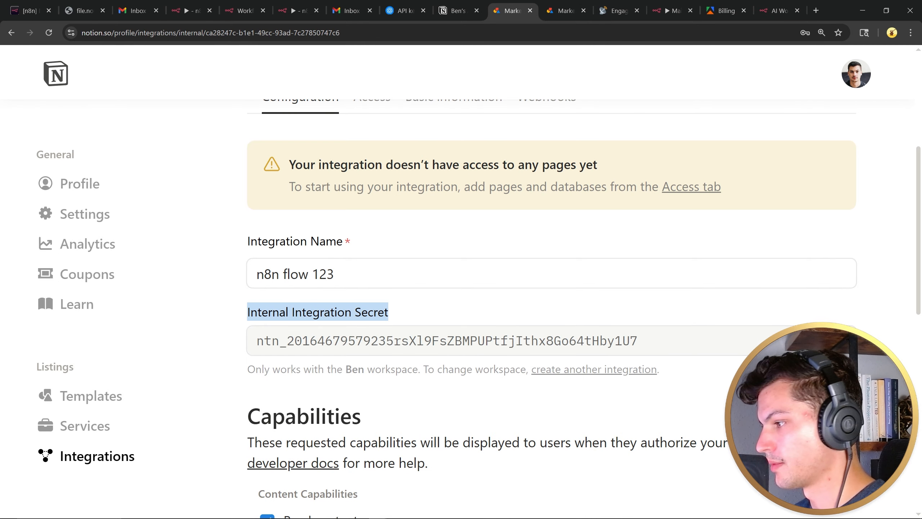
left_click(784, 341)
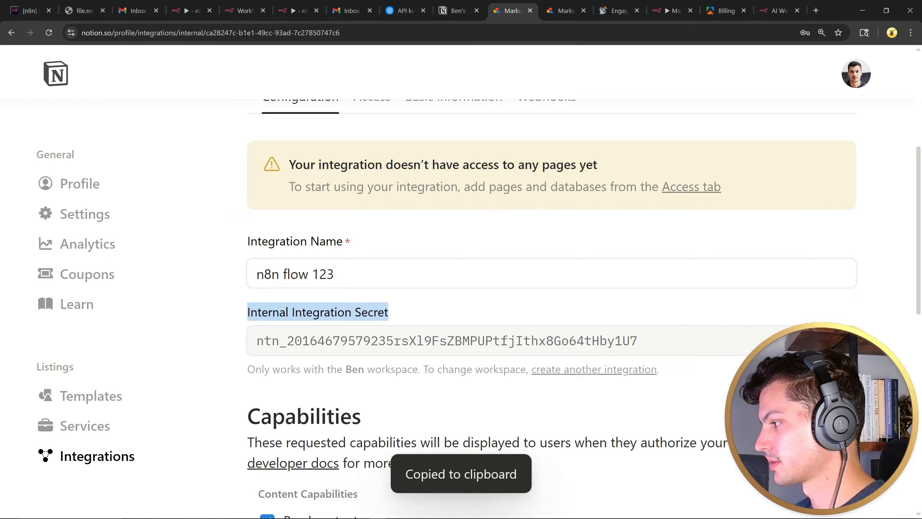
left_click_drag(653, 339, 251, 339)
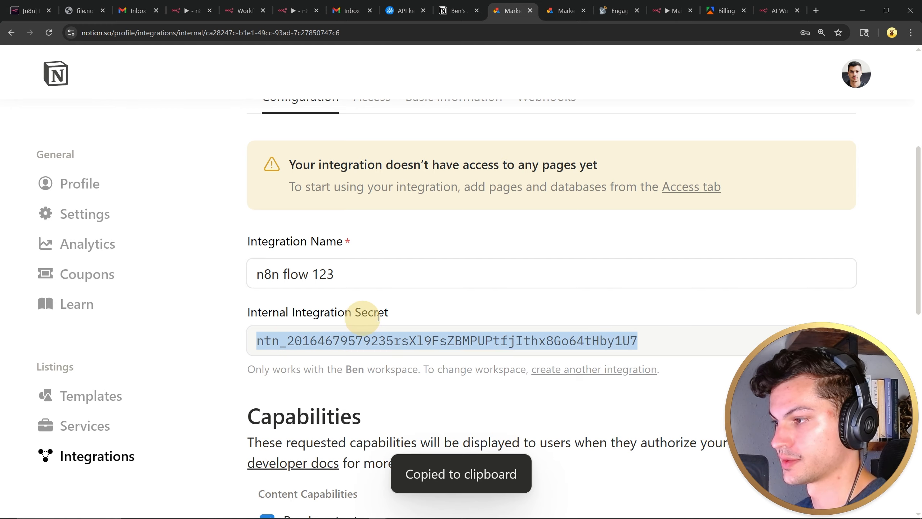
Step: Switch to the n8n workflow, paste the Internal Integration Secret into the new Notion credential, save it and close the credential window
left_click(301, 15)
left_click(382, 247)
key("ctrl+a")
key("ctrl+v")
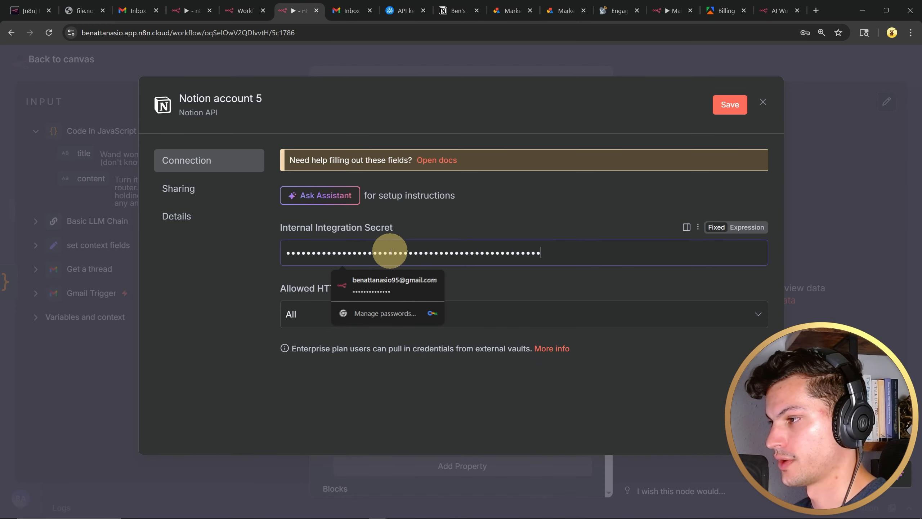
left_click_drag(288, 226, 419, 226)
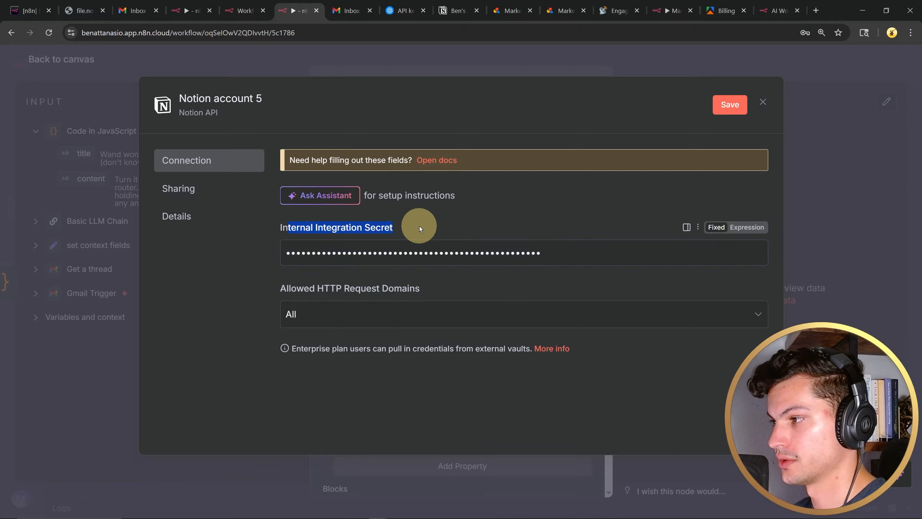
left_click(730, 105)
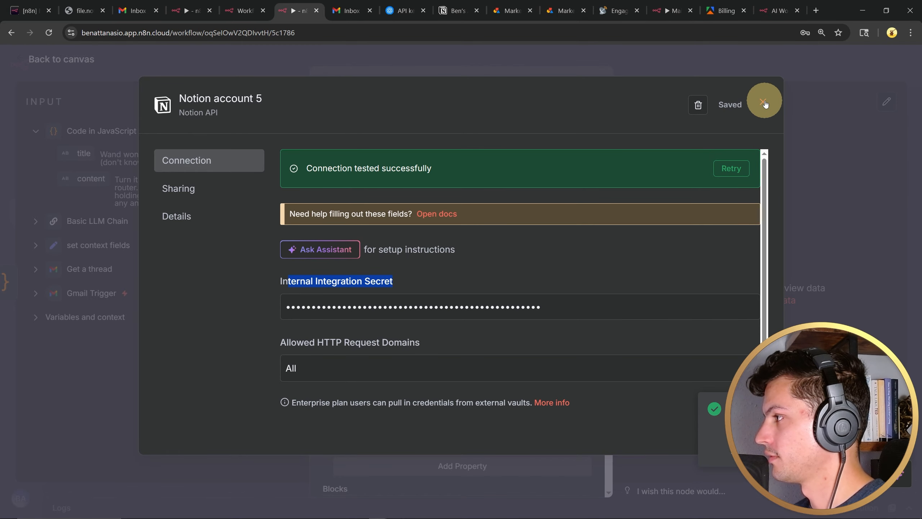
left_click(764, 103)
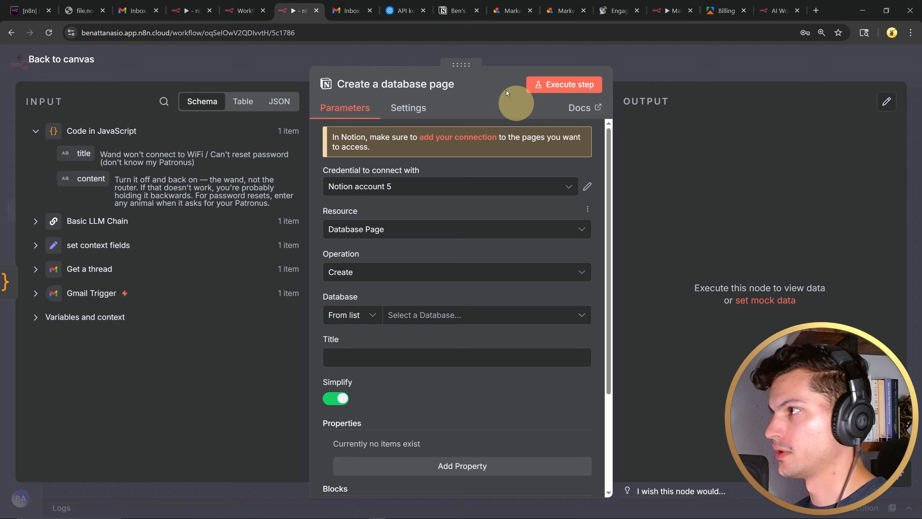
Step: Return to Notion, close the connection settings and start a new page under AI Automation Agency
left_click(459, 8)
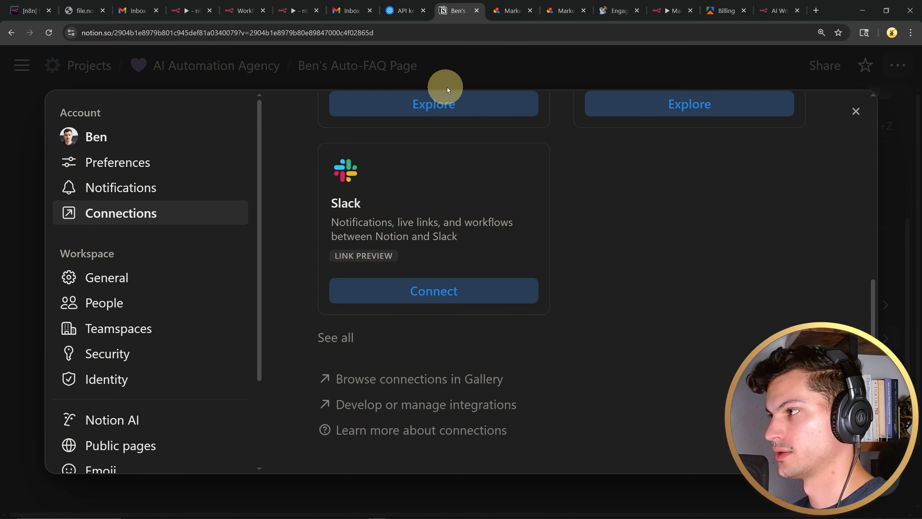
left_click(864, 114)
left_click(577, 141)
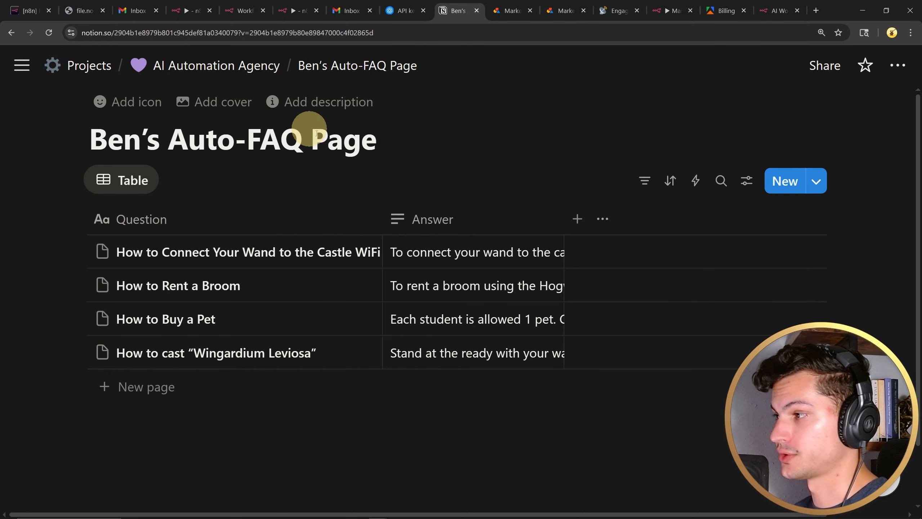
key("ctrl+backslash")
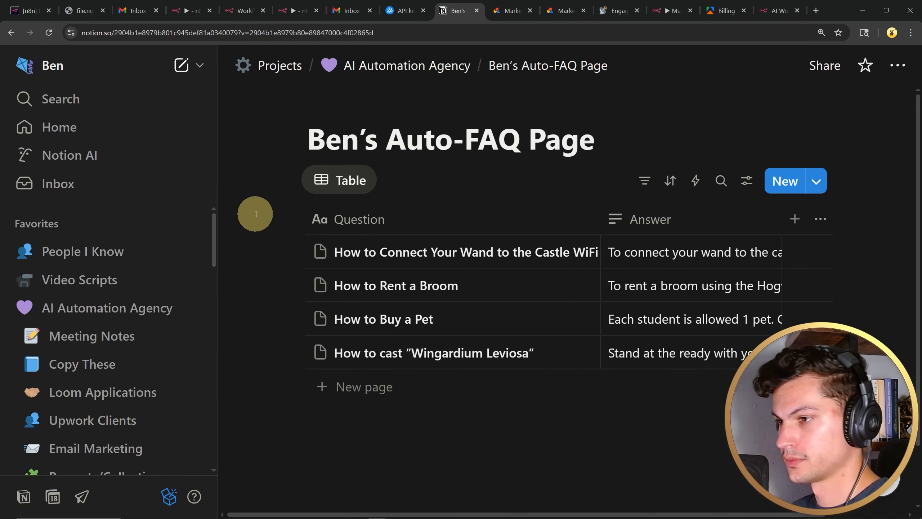
left_click(185, 311)
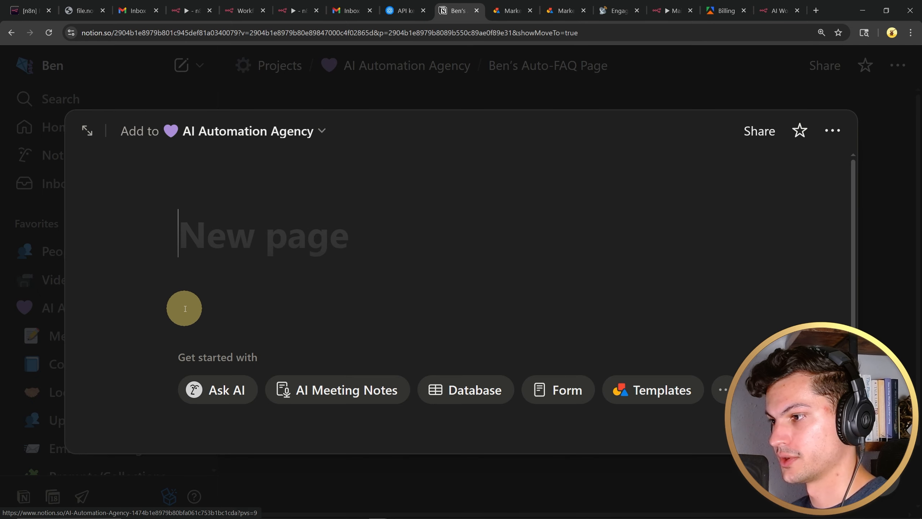
Step: Make the new page an empty database titled "big brain youtube demo FAQ!" and rename its Name column to Question
left_click(478, 396)
left_click(349, 195)
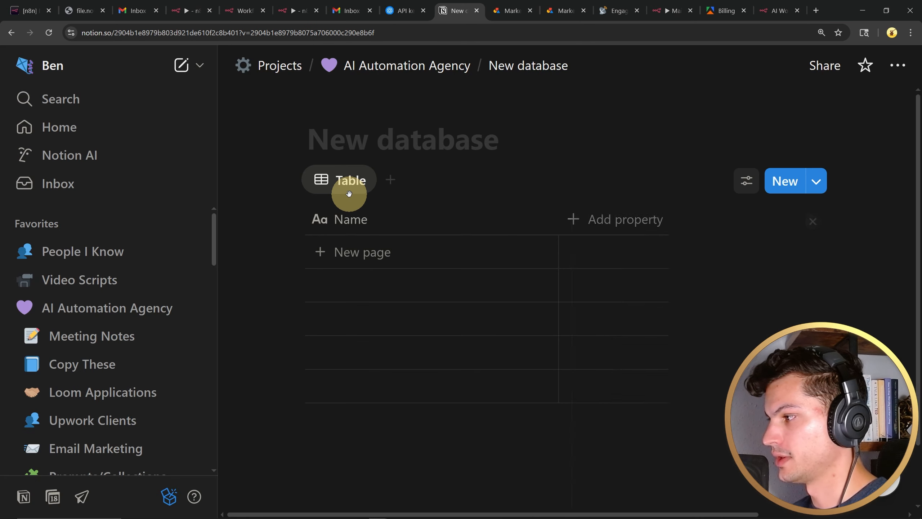
left_click(473, 170)
left_click(717, 306)
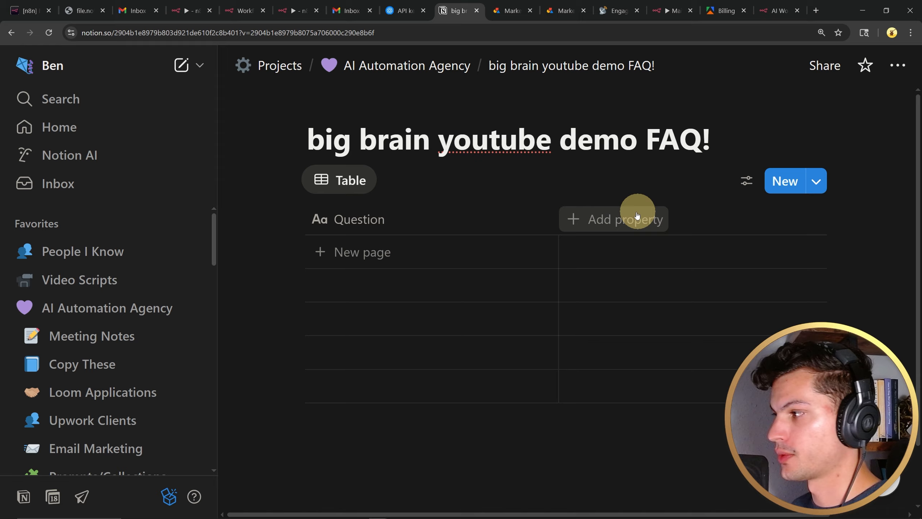
Step: Add a text property named Answer to the FAQ database
left_click(613, 218)
left_click(609, 391)
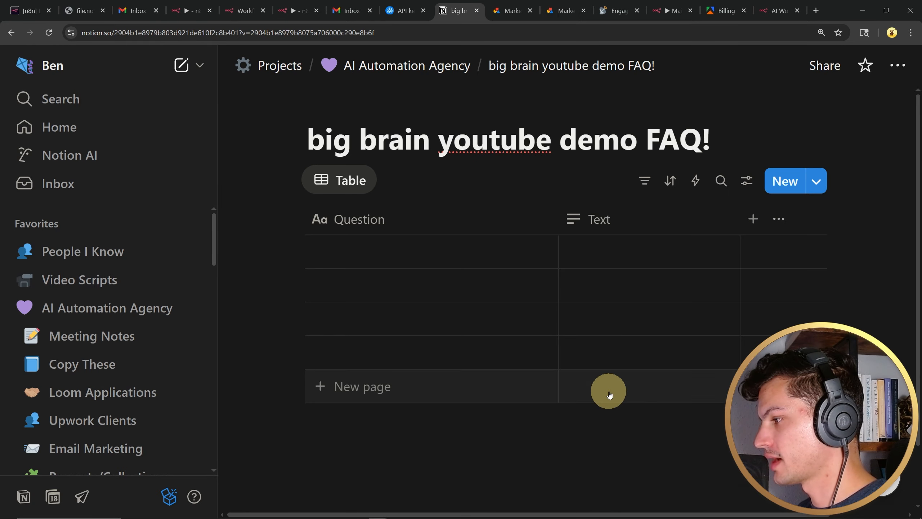
left_click(606, 222)
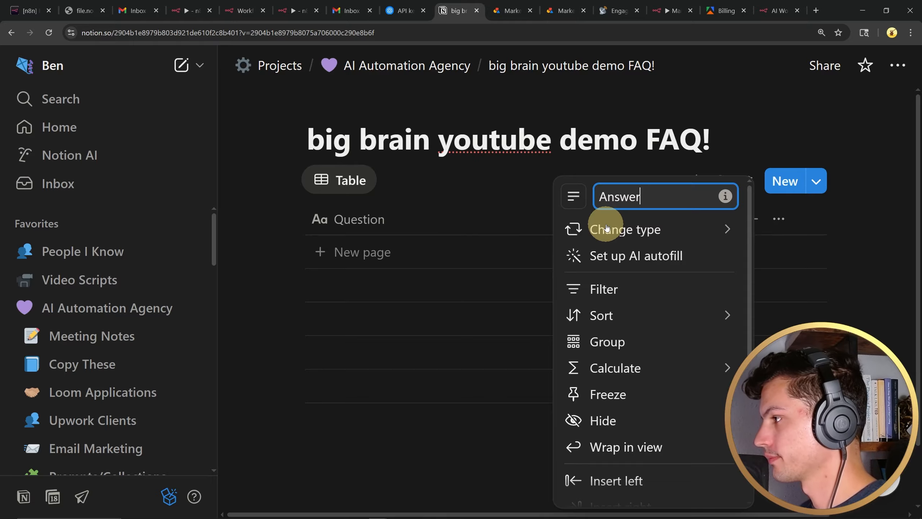
key("Return")
Step: Search the database's connections for n8n and connect the n8n flow 123 integration to it
left_click(897, 65)
scroll(830, 266, "down", 4)
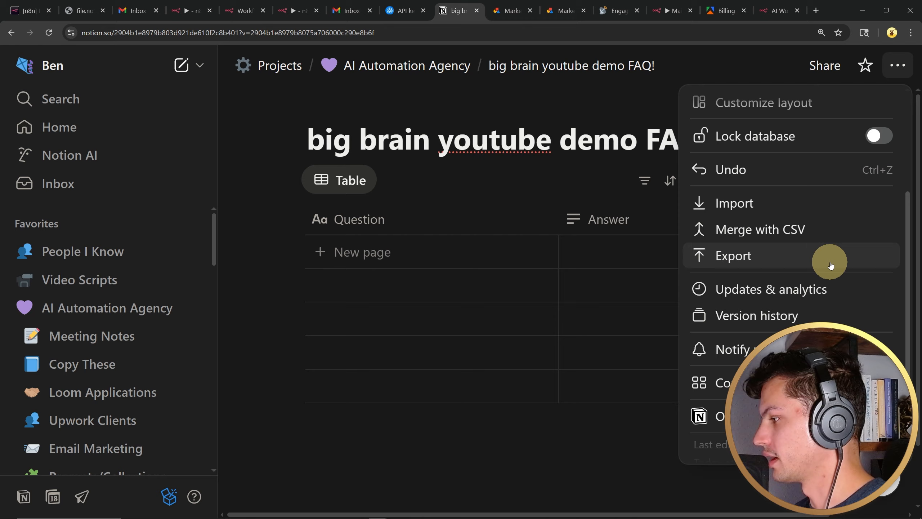
scroll(831, 265, "down", 2)
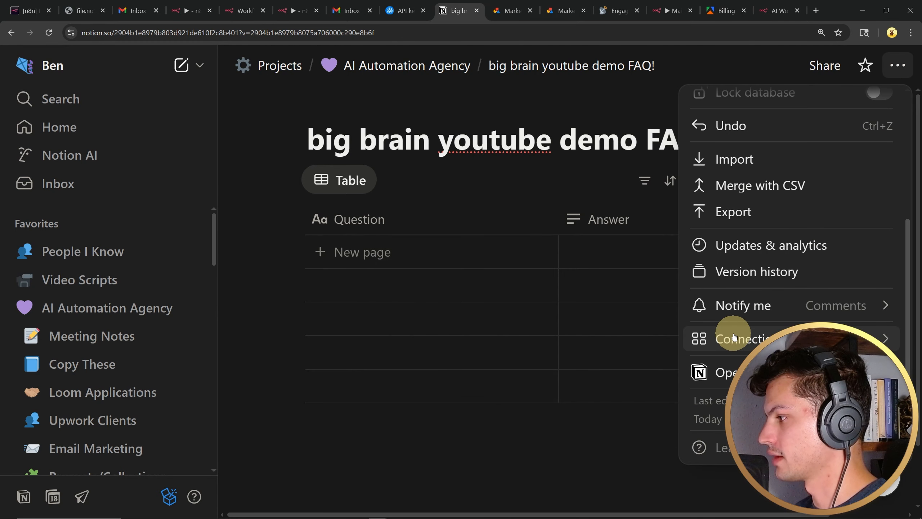
left_click(735, 338)
type("n8n")
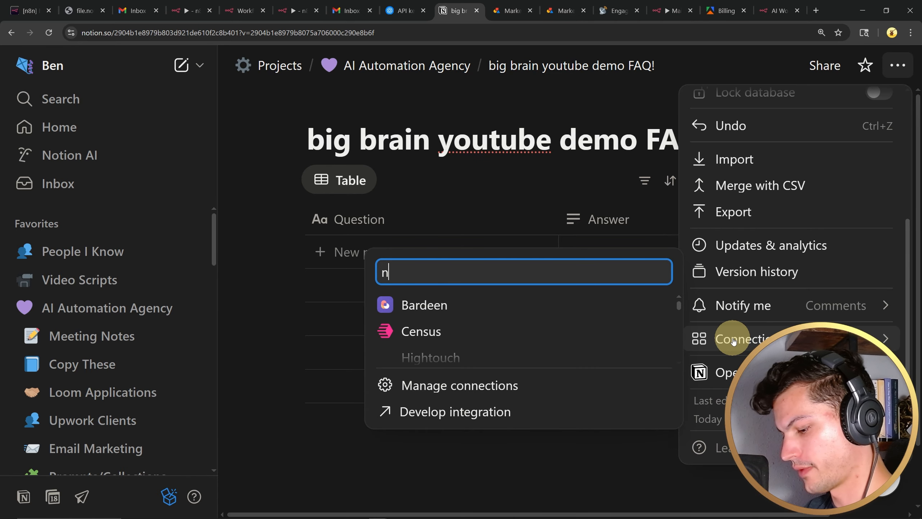
mouse_move(731, 305)
mouse_move(691, 338)
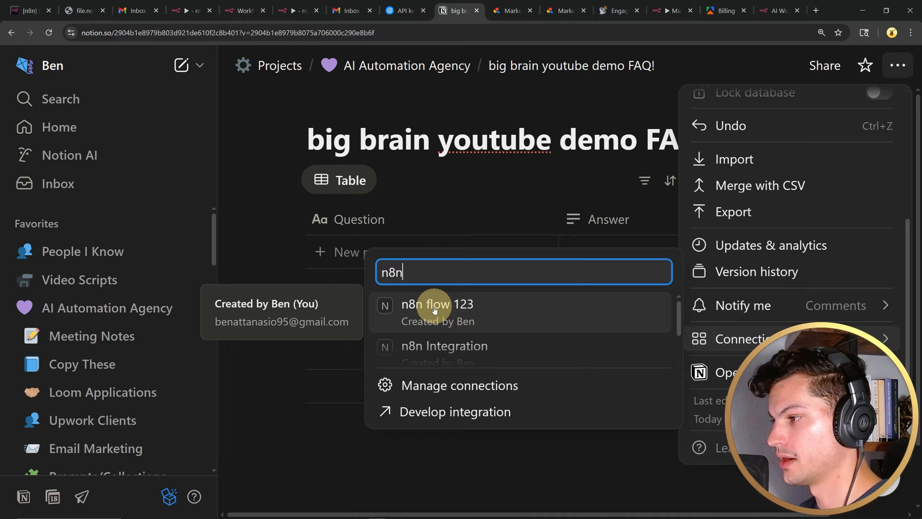
left_click(460, 312)
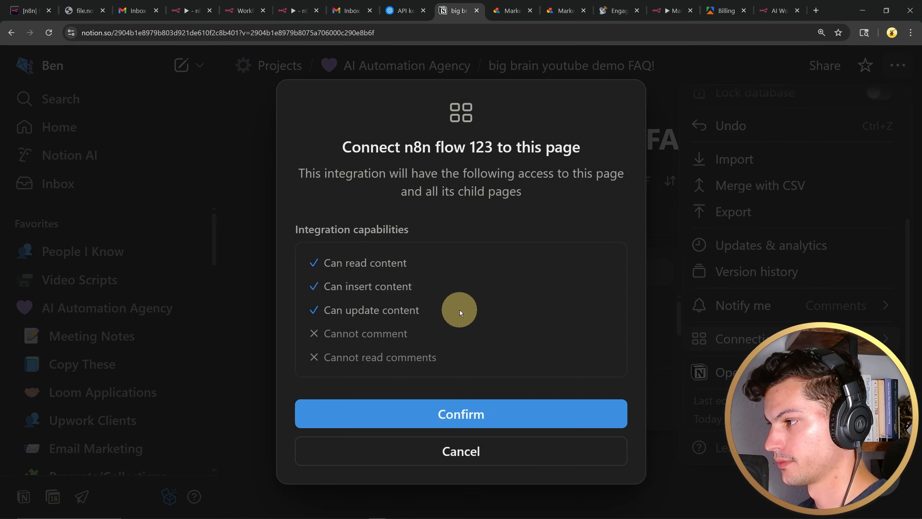
left_click(463, 415)
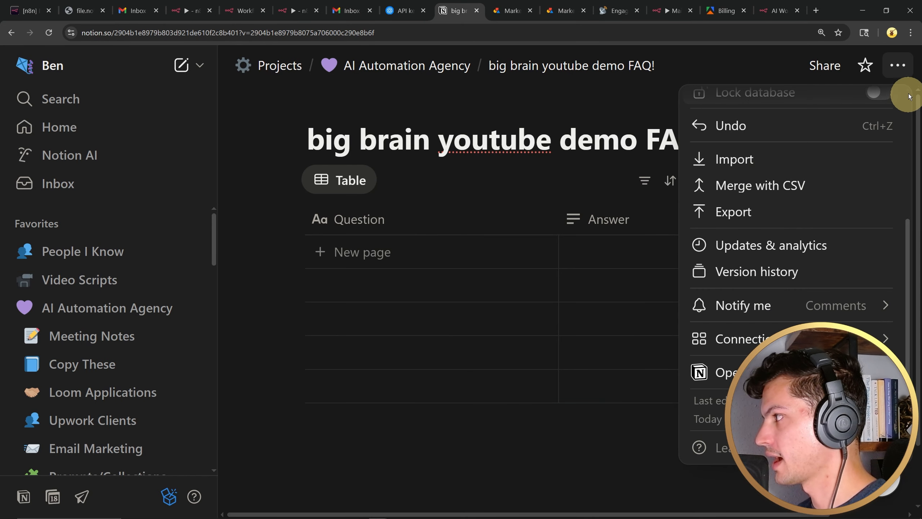
left_click(898, 64)
Step: In n8n, set the Create a database page node's database to "big brain youtube demo FAQ!" and its title to {{ $json.title }}
left_click(299, 12)
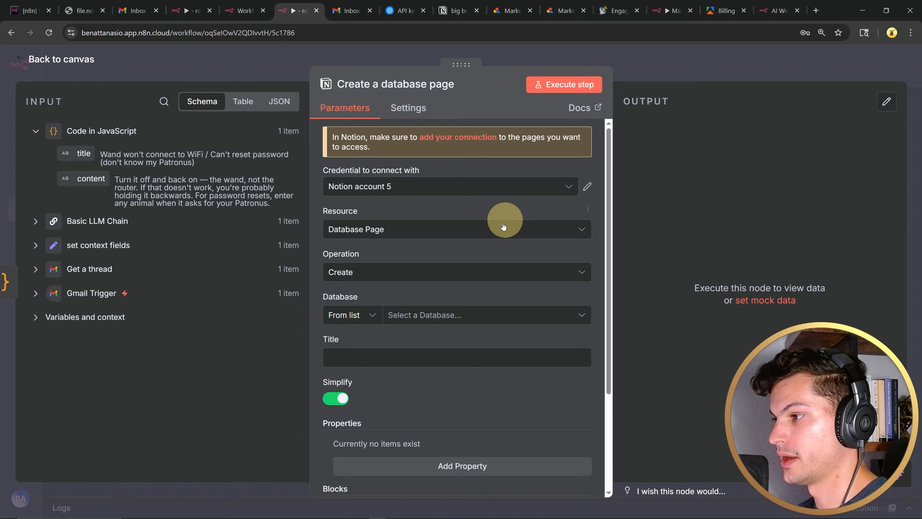
left_click(510, 314)
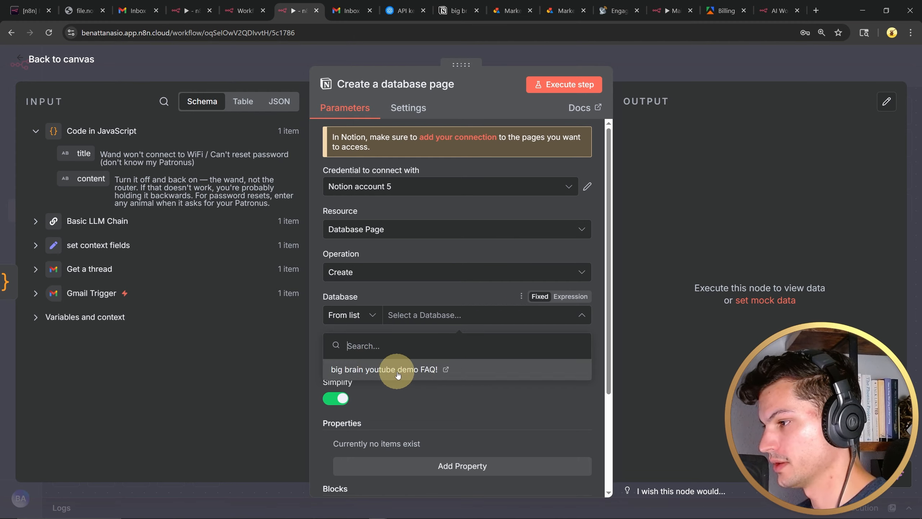
left_click(385, 374)
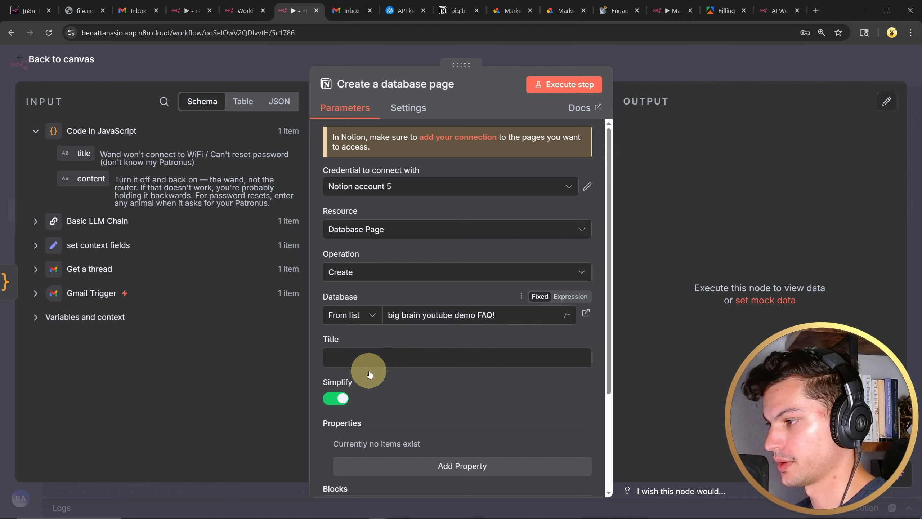
left_click(521, 296)
left_click(521, 296)
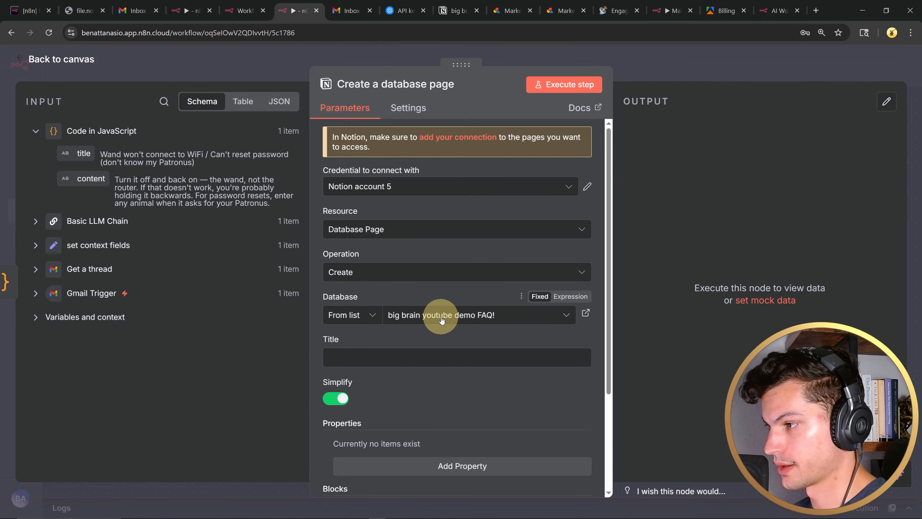
left_click_drag(78, 153, 381, 357)
left_click(343, 340)
Step: Add a Question property to the Notion node and map its title to {{ $json.title }}
scroll(452, 338, "down", 4)
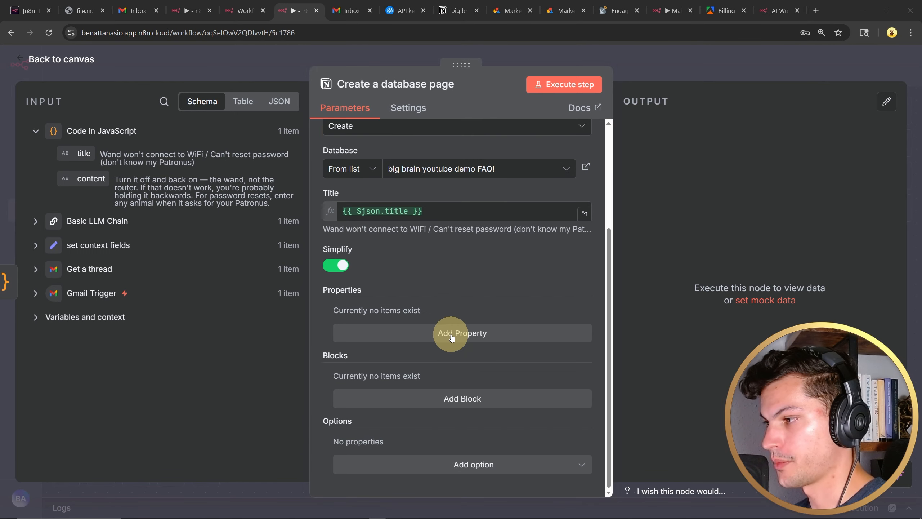
left_click(452, 335)
scroll(463, 282, "down", 2)
key("ctrl+plus")
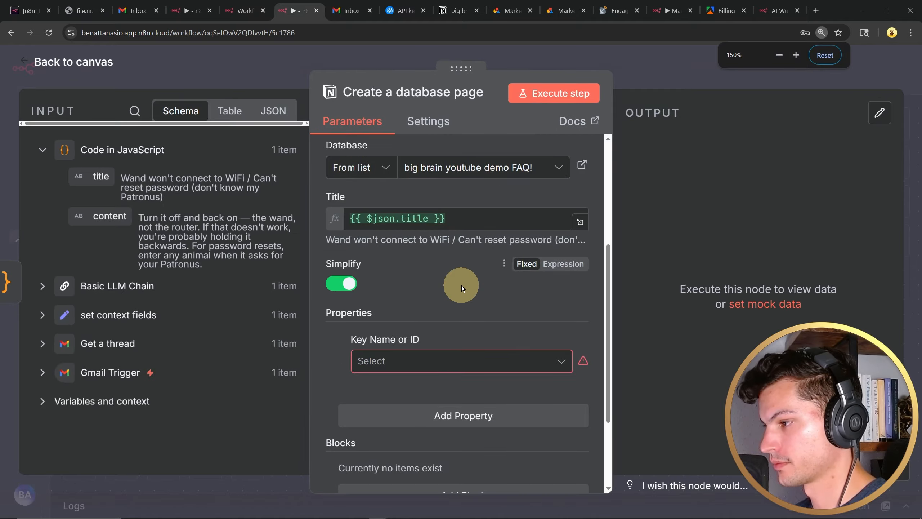
scroll(461, 286, "down", 1)
left_click(497, 314)
left_click(470, 375)
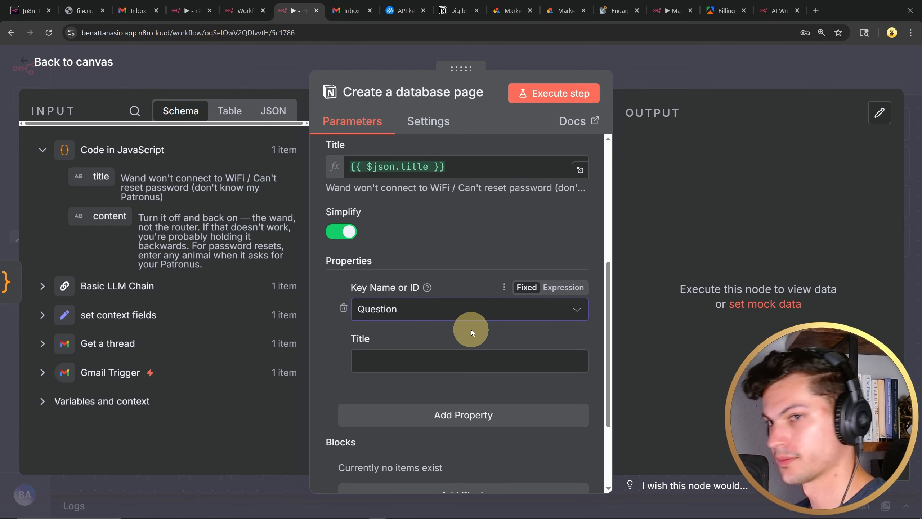
left_click_drag(92, 177, 436, 362)
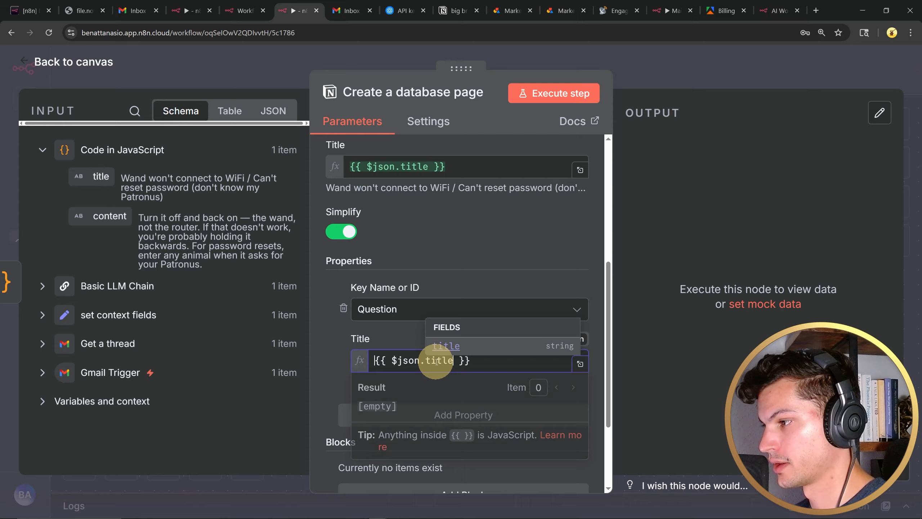
Step: Add an Answer property to the Notion node and map its text to {{ $json.content }}
scroll(458, 254, "down", 3)
left_click(430, 334)
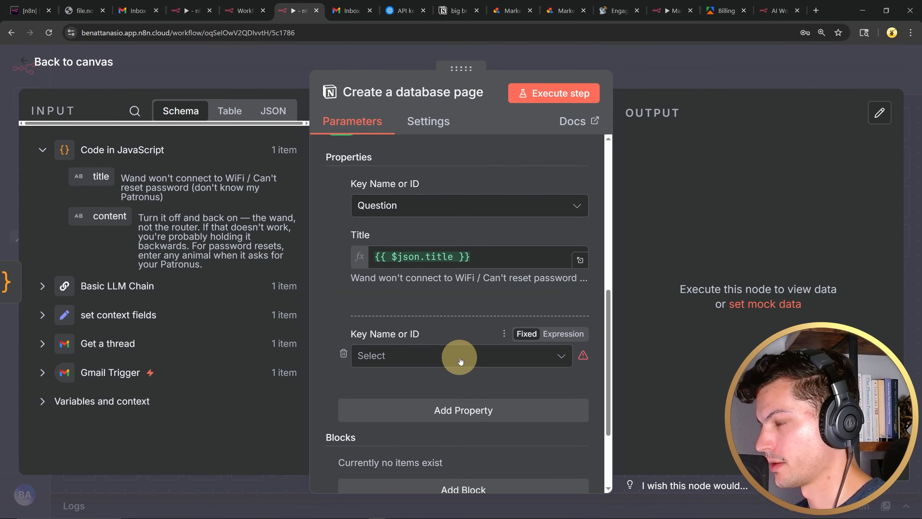
left_click(417, 392)
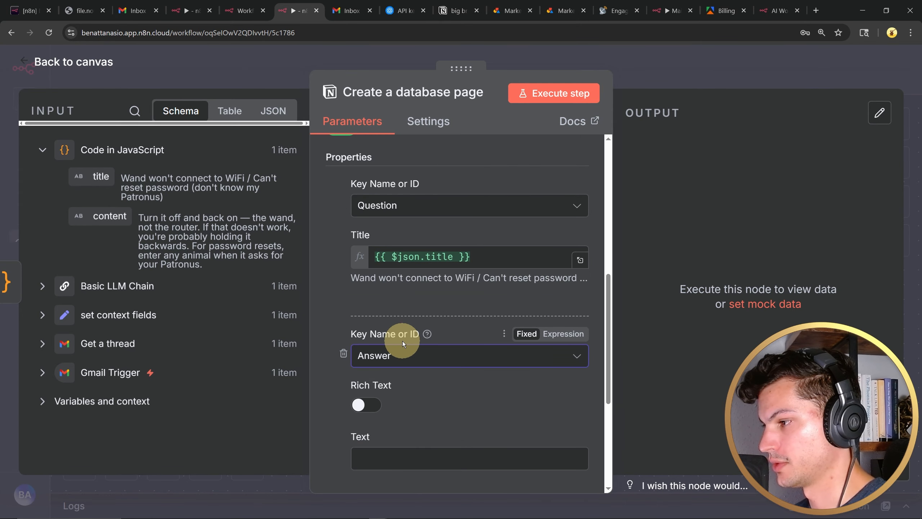
scroll(402, 341, "down", 3)
left_click_drag(107, 217, 403, 353)
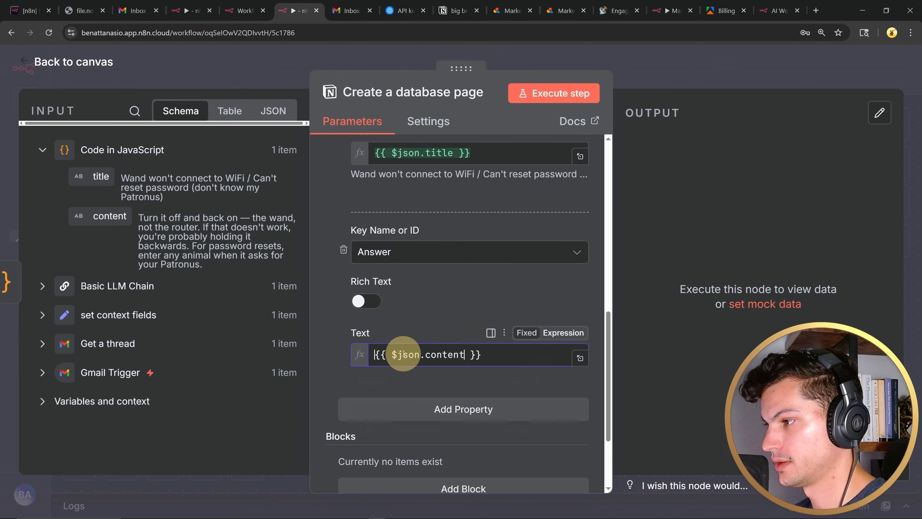
Step: Execute only the Create a database page node and check the FAQ database in Notion for the new entry
left_click(548, 91)
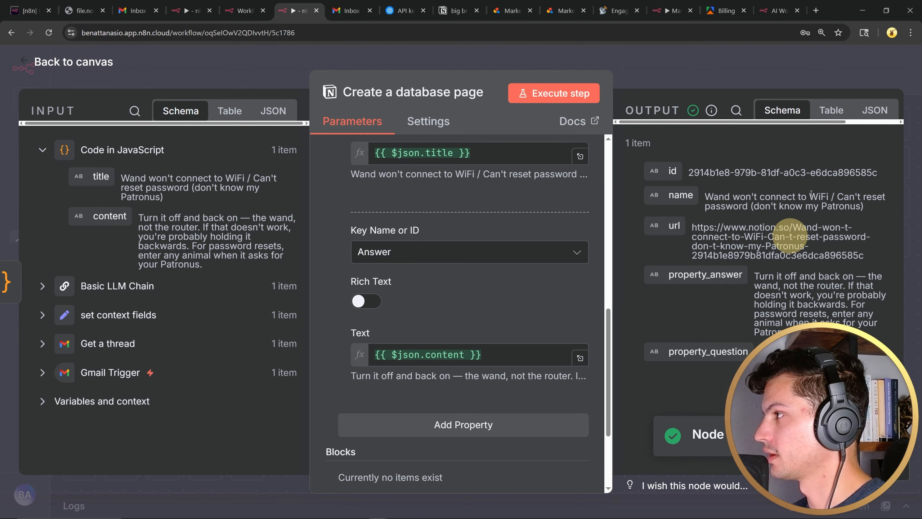
left_click(455, 10)
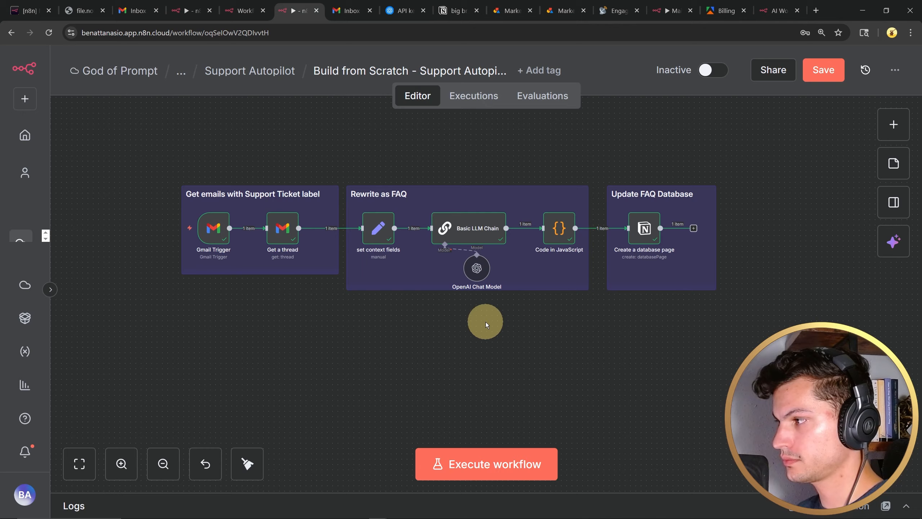
Step: Execute the entire workflow in n8n from the Gmail Trigger, and view the "big brain youtube demo FAQ!" database in Notion
scroll(463, 320, "up", 2)
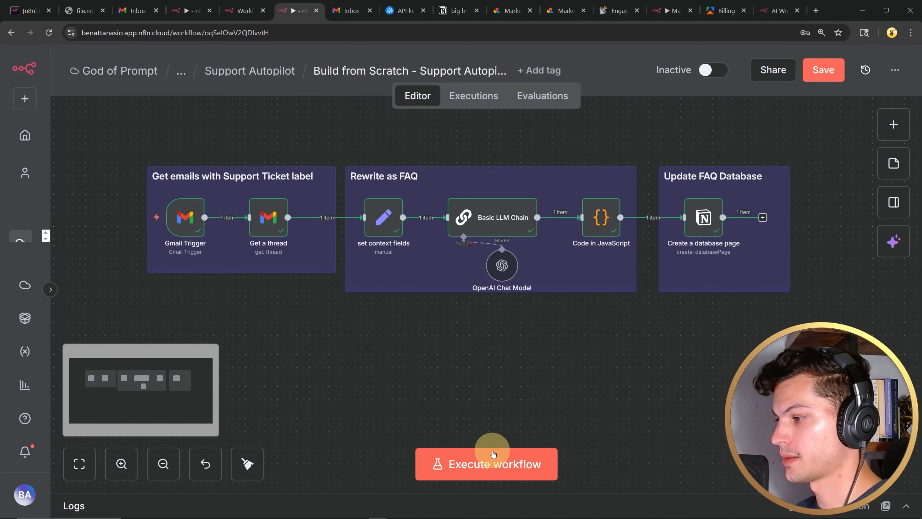
left_click(480, 458)
scroll(428, 342, "up", 1)
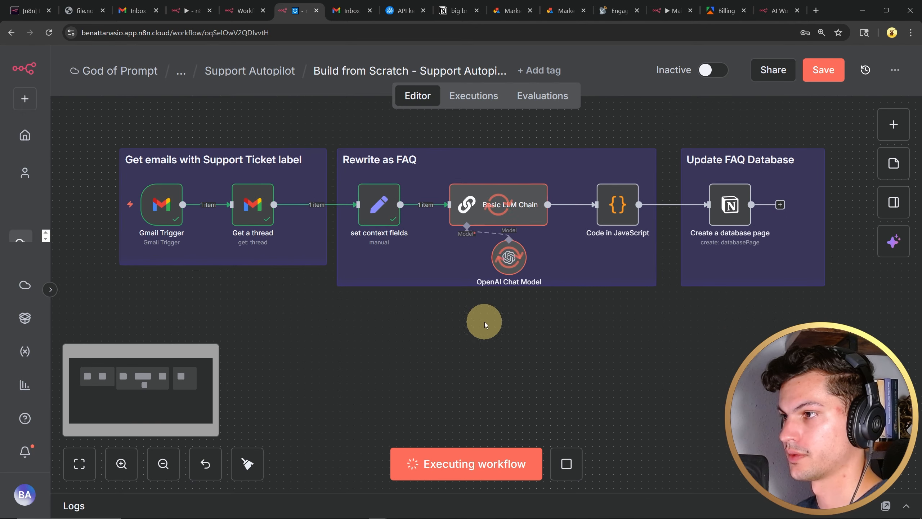
left_click_drag(484, 323, 475, 320)
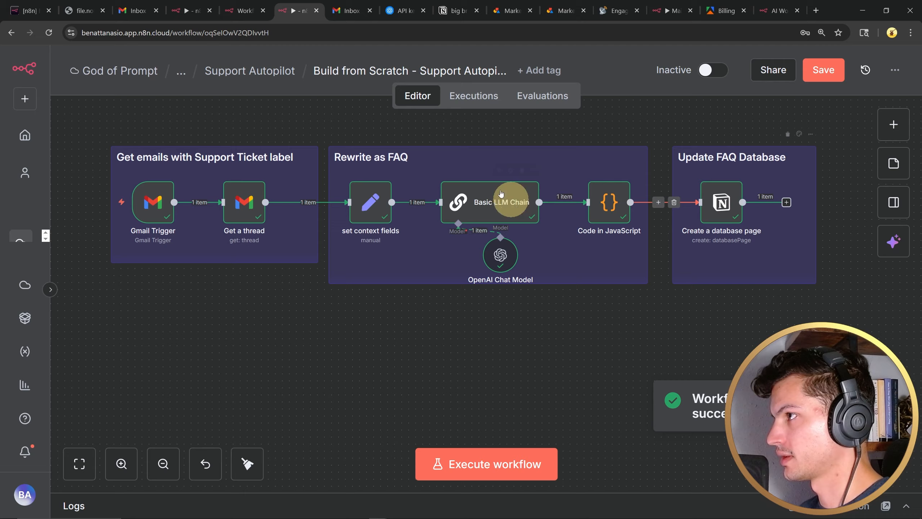
left_click(450, 11)
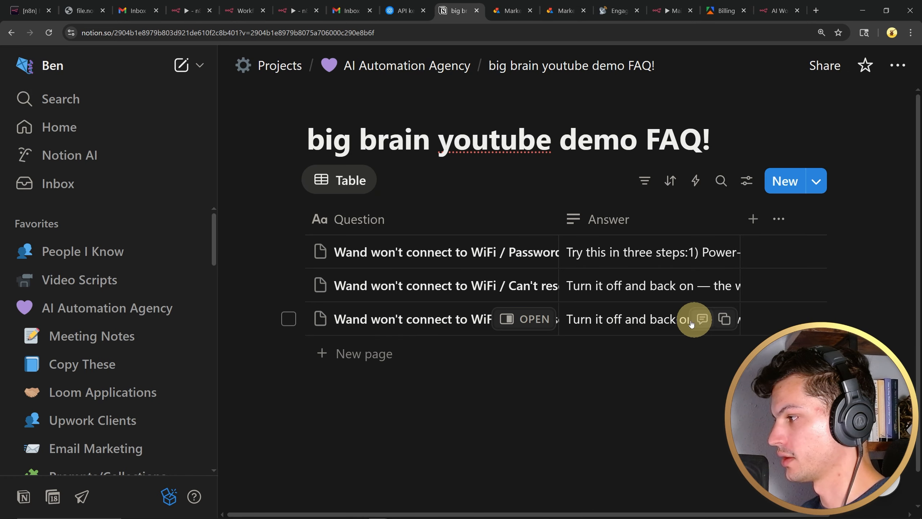